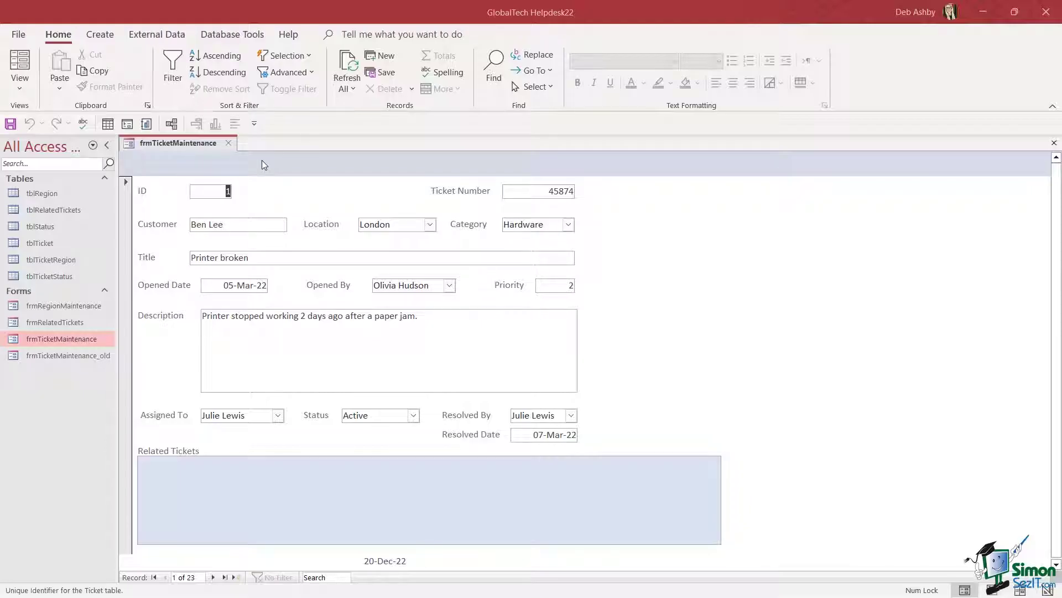
# Bring up the view menu for the frmTicketMaintenance form tab
pyautogui.rightClick(198, 145)
# In Design View, add a widened 'Ticket Maintenance' label to the empty Form Header
pyautogui.click(234, 260)
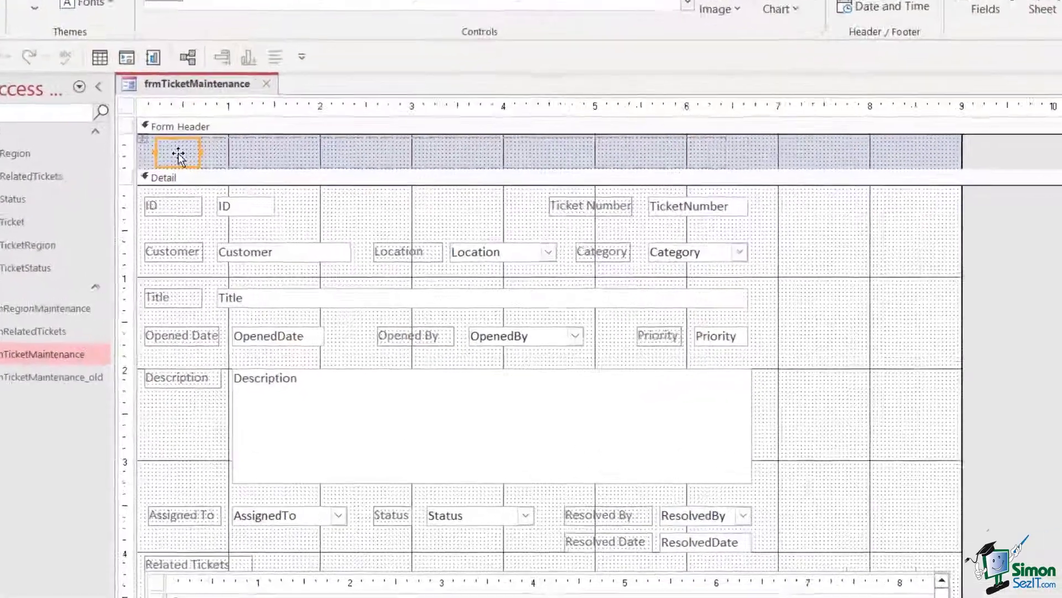
pyautogui.doubleClick(178, 157)
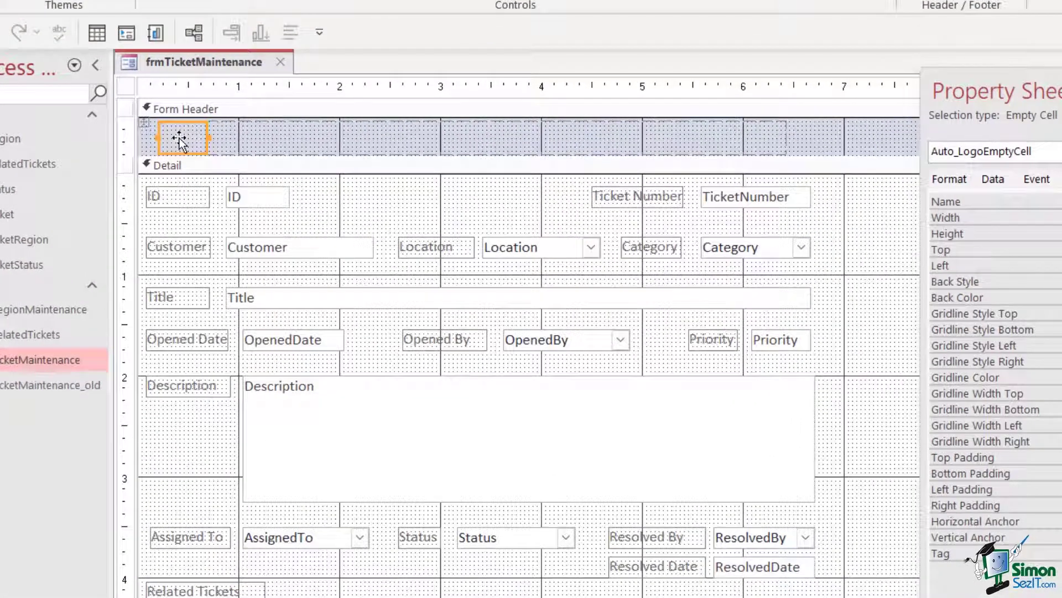
pyautogui.press('F4')
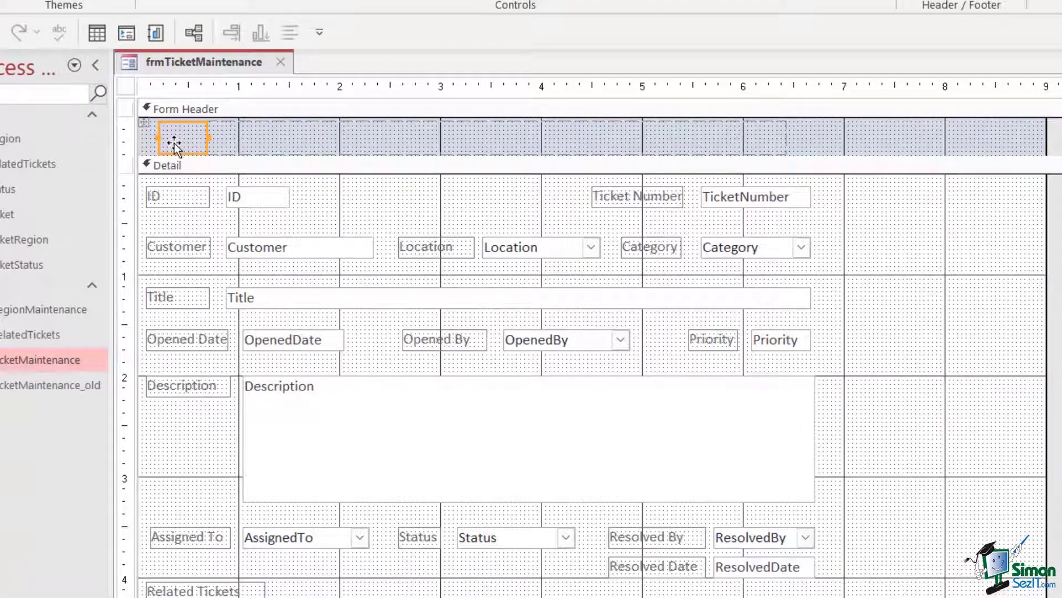
pyautogui.write('Ticket Maintenance')
pyautogui.moveTo(207, 142); pyautogui.dragTo(559, 150)
pyautogui.press('F4')
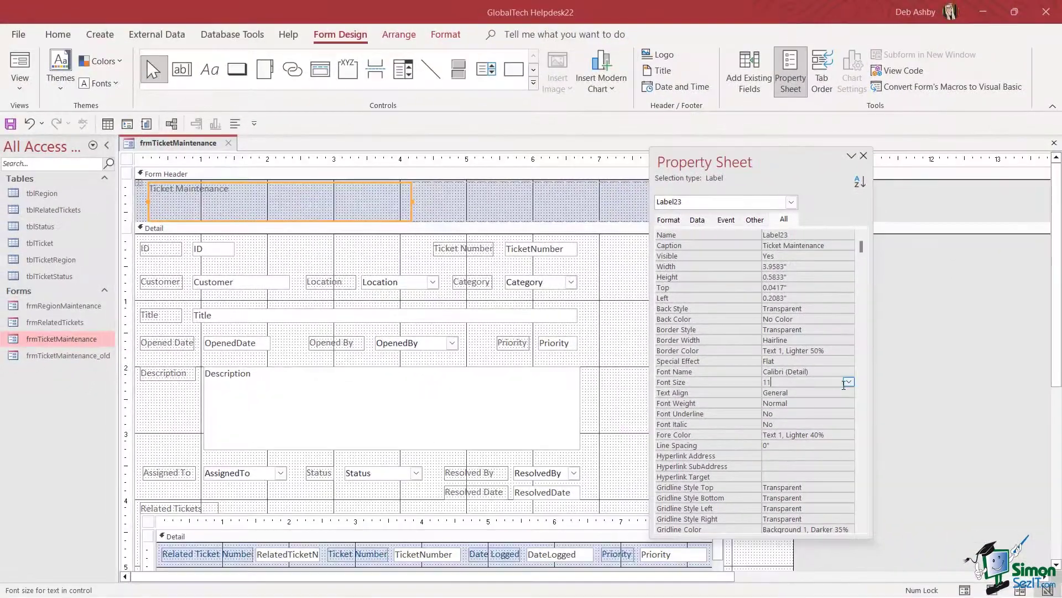
# Set the title label's font size to 28 and its text alignment to Center
pyautogui.click(851, 383)
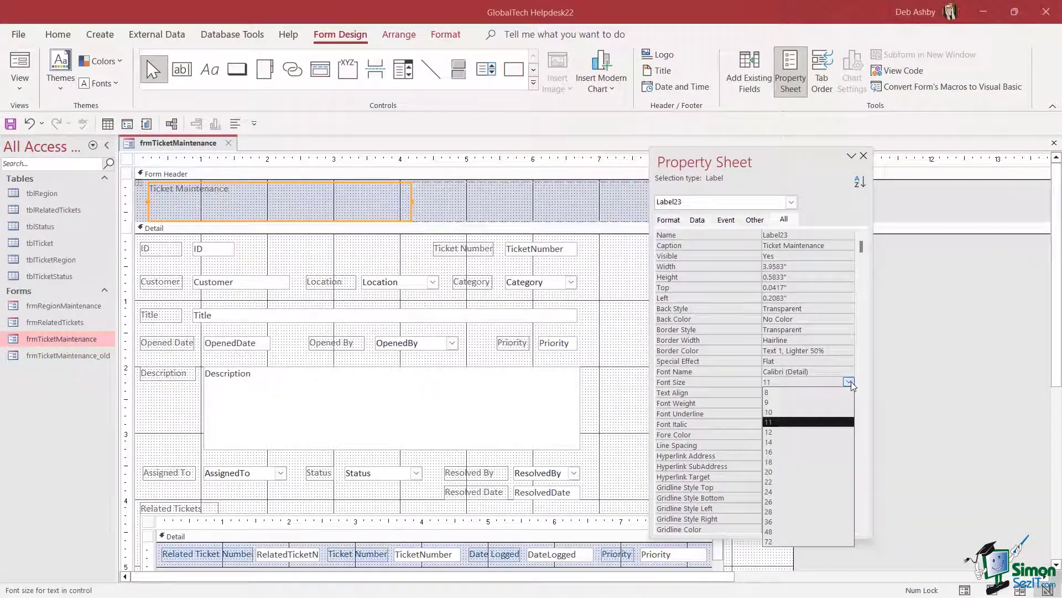
pyautogui.click(787, 463)
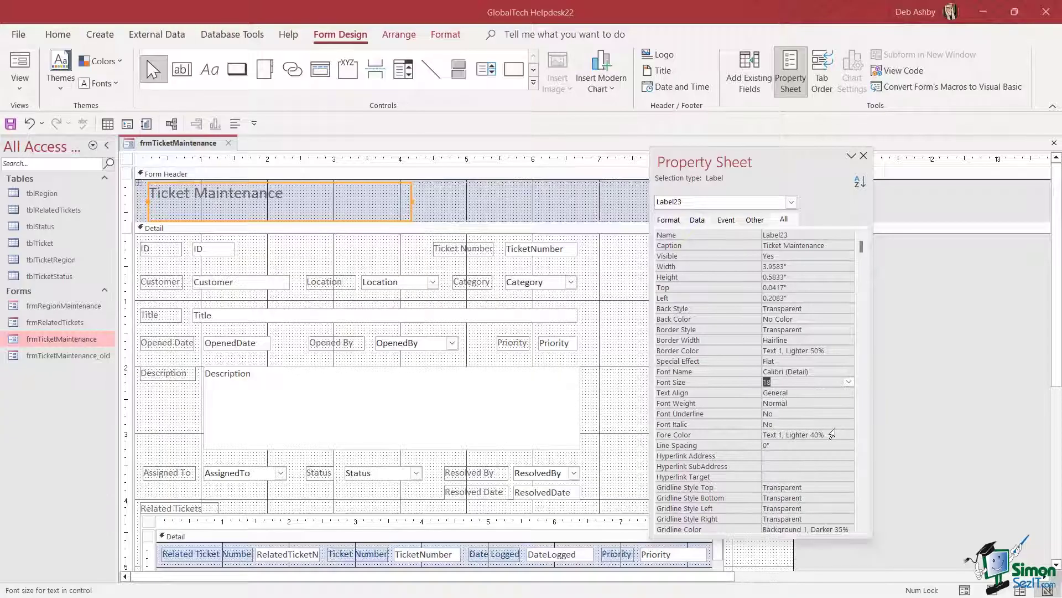
pyautogui.click(848, 381)
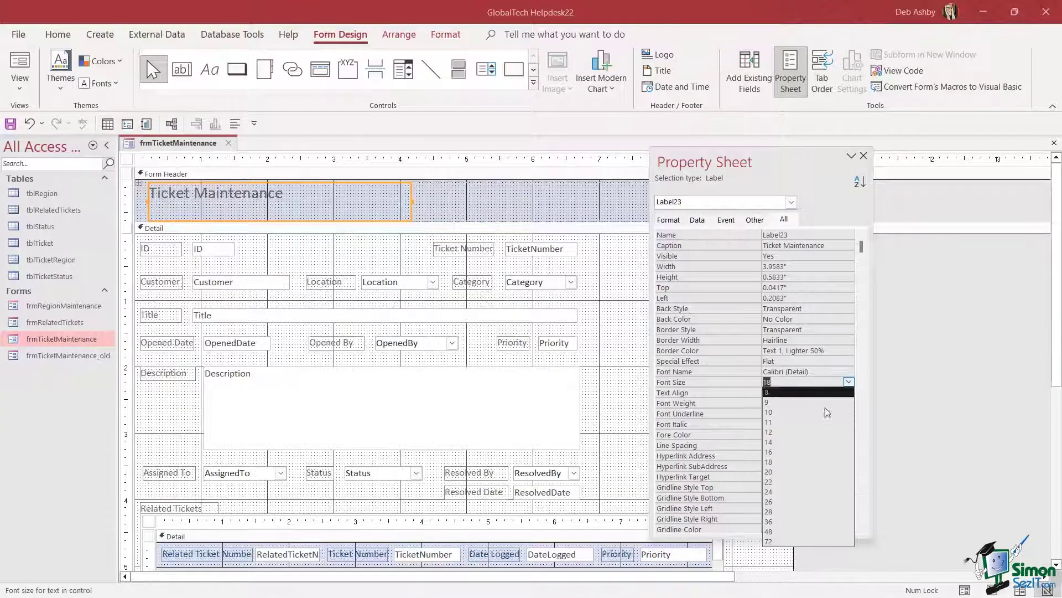
pyautogui.click(802, 501)
pyautogui.click(849, 382)
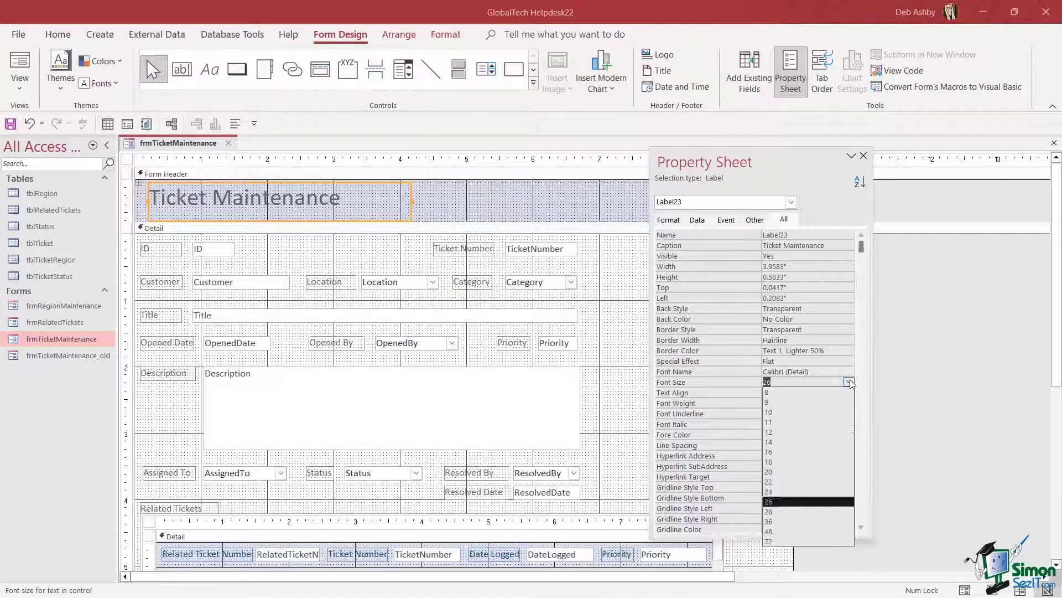
pyautogui.click(782, 512)
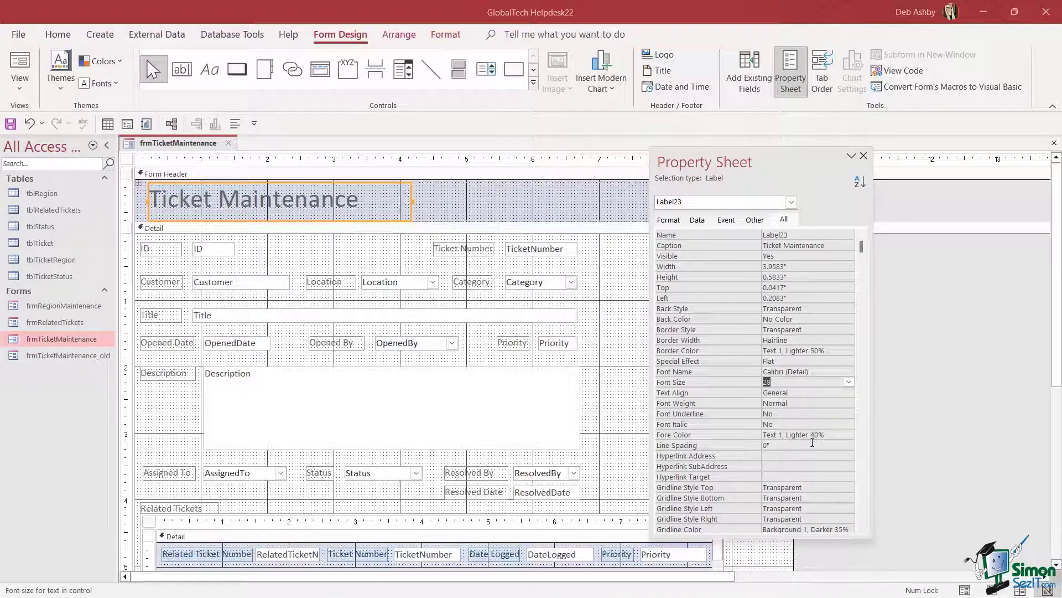
pyautogui.click(782, 392)
pyautogui.click(849, 393)
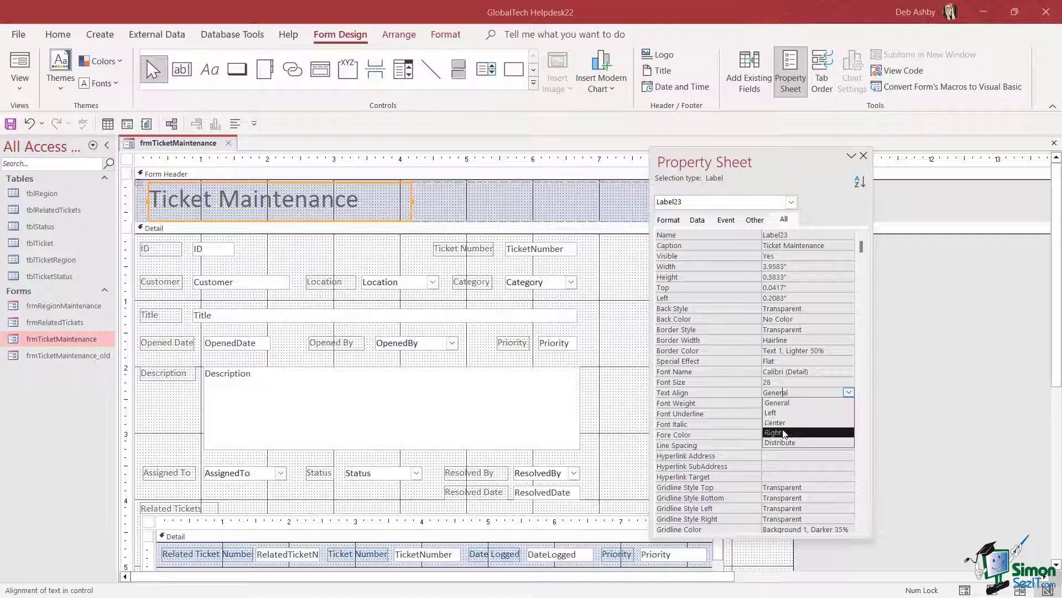
pyautogui.click(785, 425)
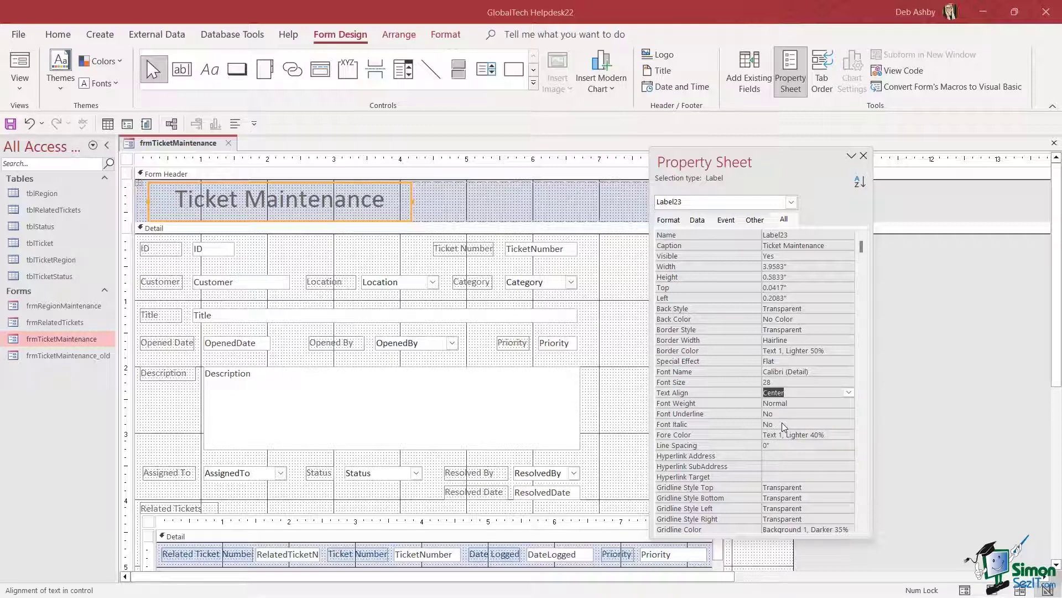
# Stretch the title label across the header to 6.5833" wide at Left 0.0417"
pyautogui.click(449, 217)
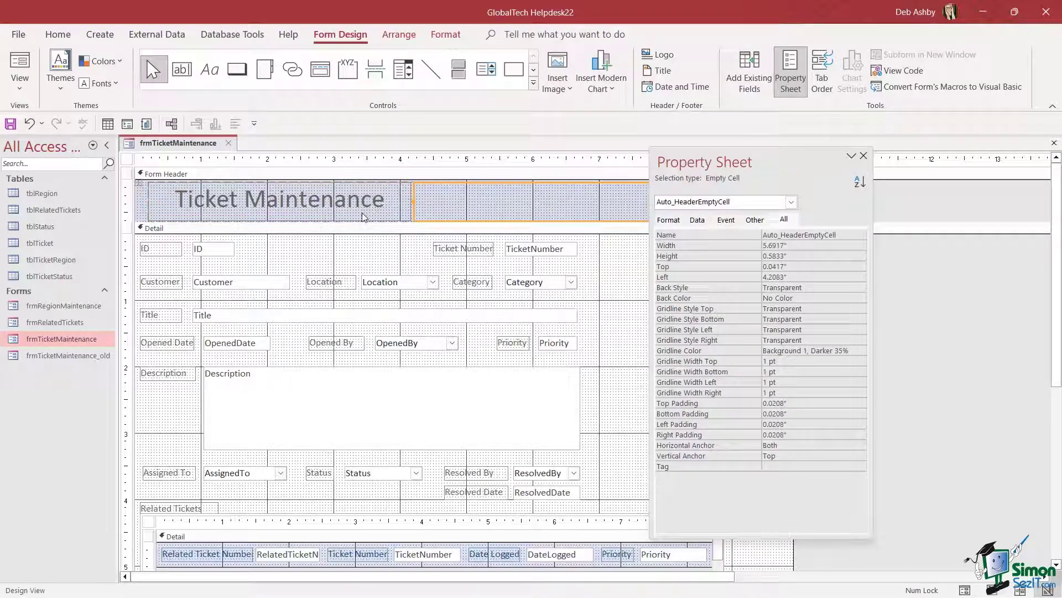
pyautogui.click(311, 216)
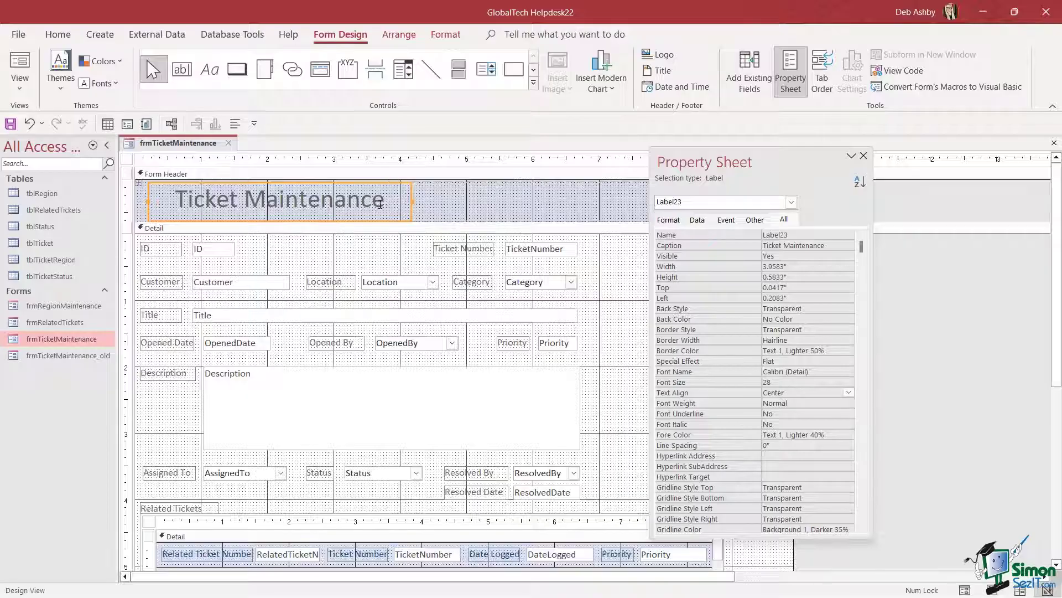
pyautogui.click(538, 211)
pyautogui.moveTo(723, 153); pyautogui.dragTo(894, 225)
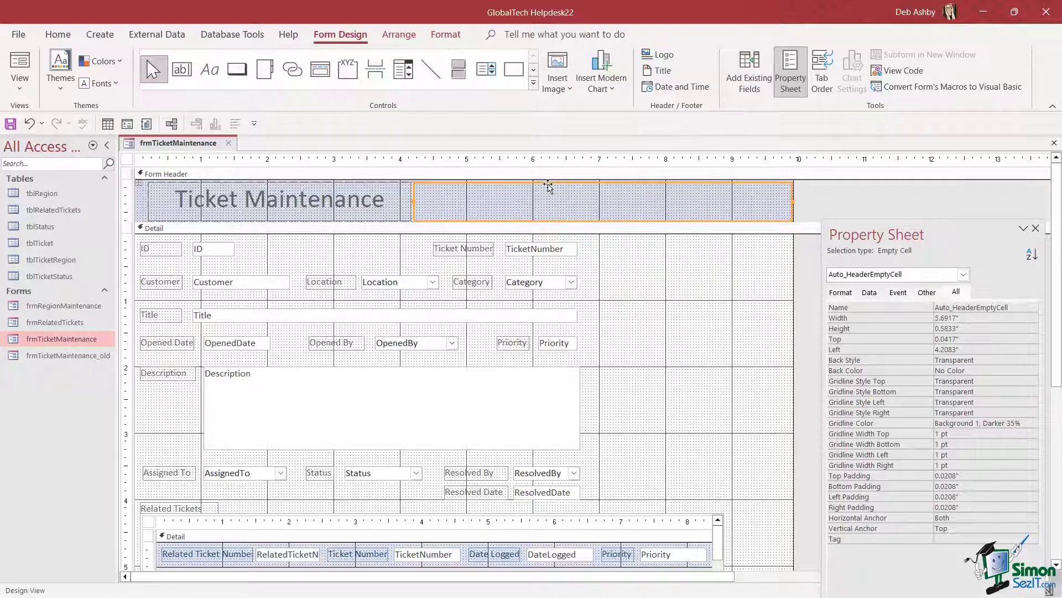
pyautogui.click(548, 184)
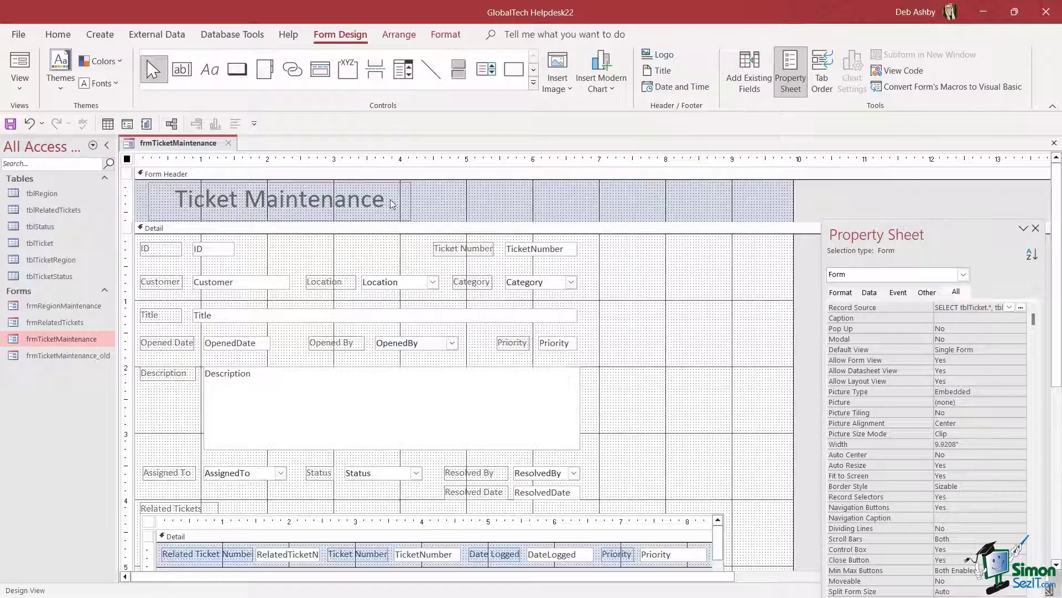
pyautogui.click(373, 208)
pyautogui.moveTo(412, 204); pyautogui.dragTo(574, 204)
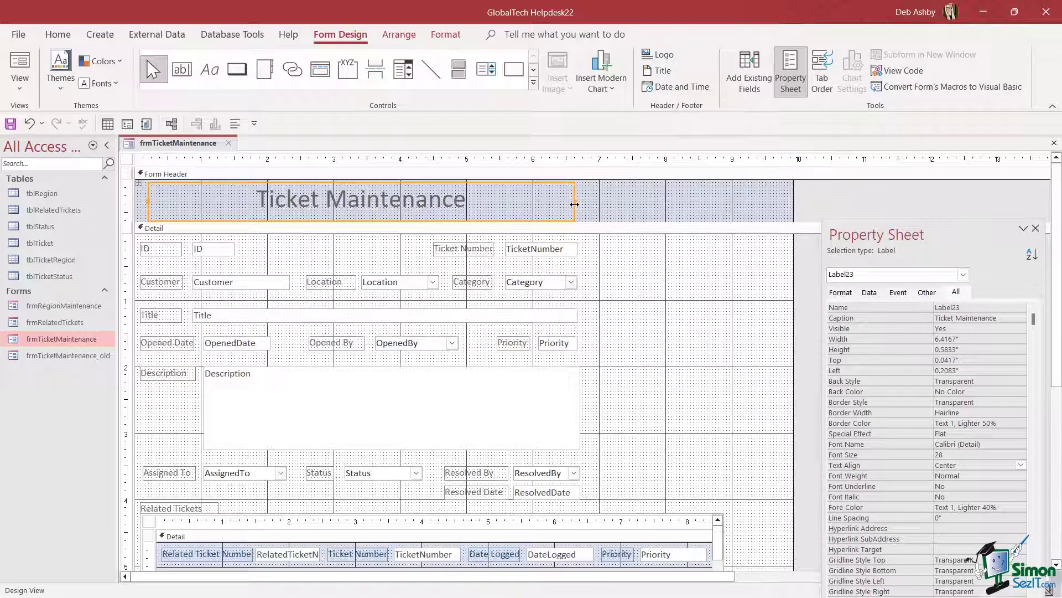
pyautogui.moveTo(148, 201); pyautogui.dragTo(137, 200)
pyautogui.click(429, 204)
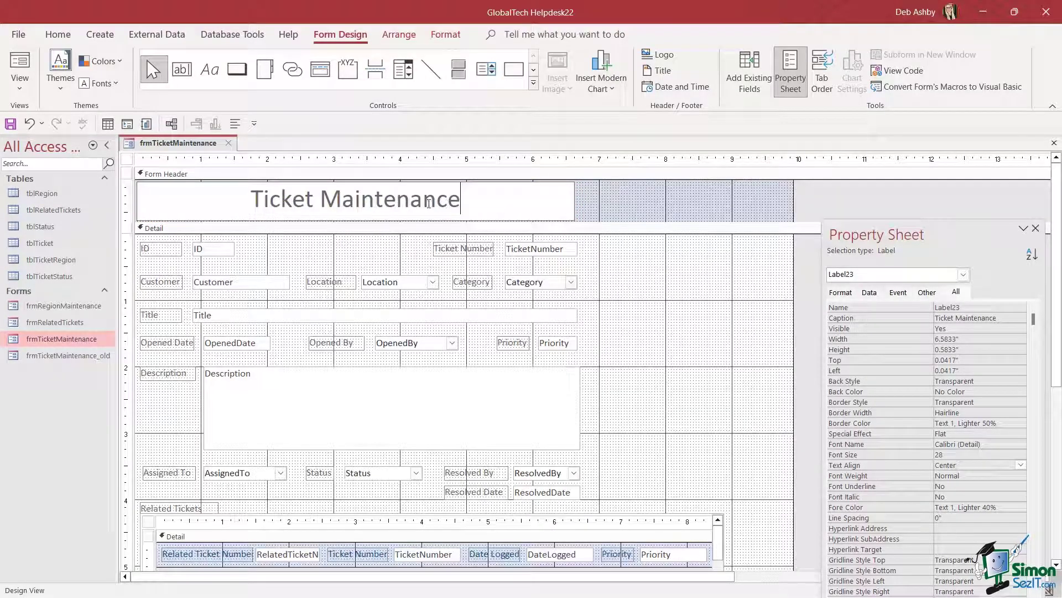
pyautogui.click(648, 216)
# Set the Ticket Maintenance title's Font Weight to Bold and Fore Color to blue
pyautogui.click(554, 210)
pyautogui.scroll(-2, 977, 485)
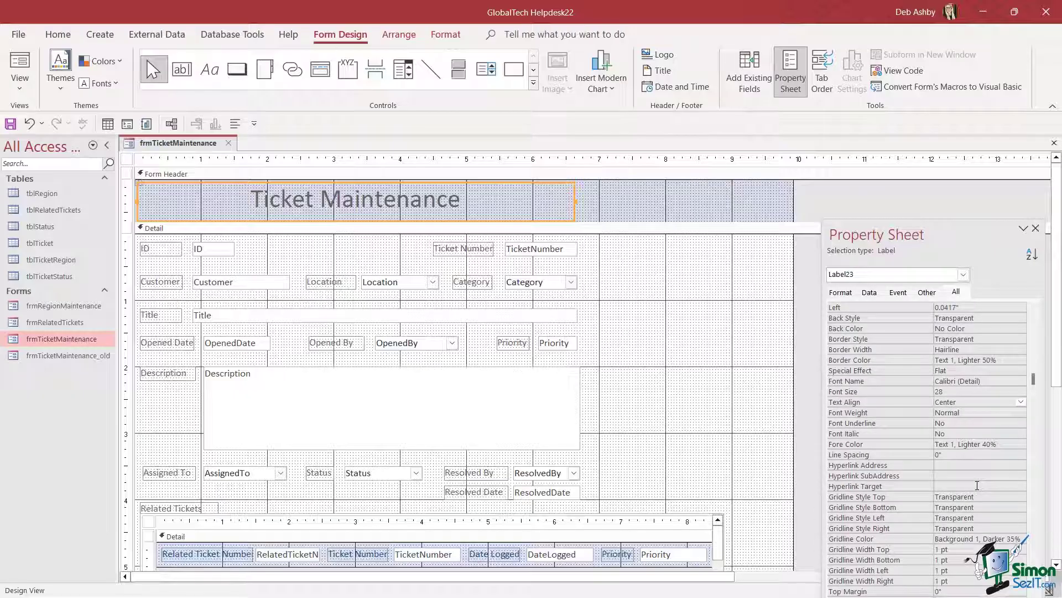
pyautogui.click(954, 412)
pyautogui.click(1022, 413)
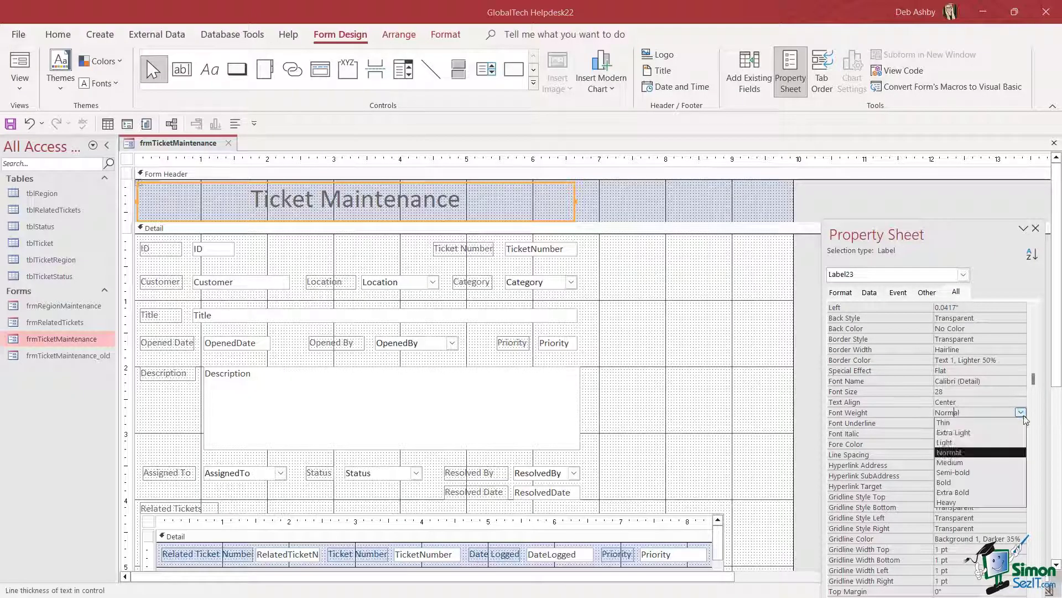
pyautogui.click(946, 483)
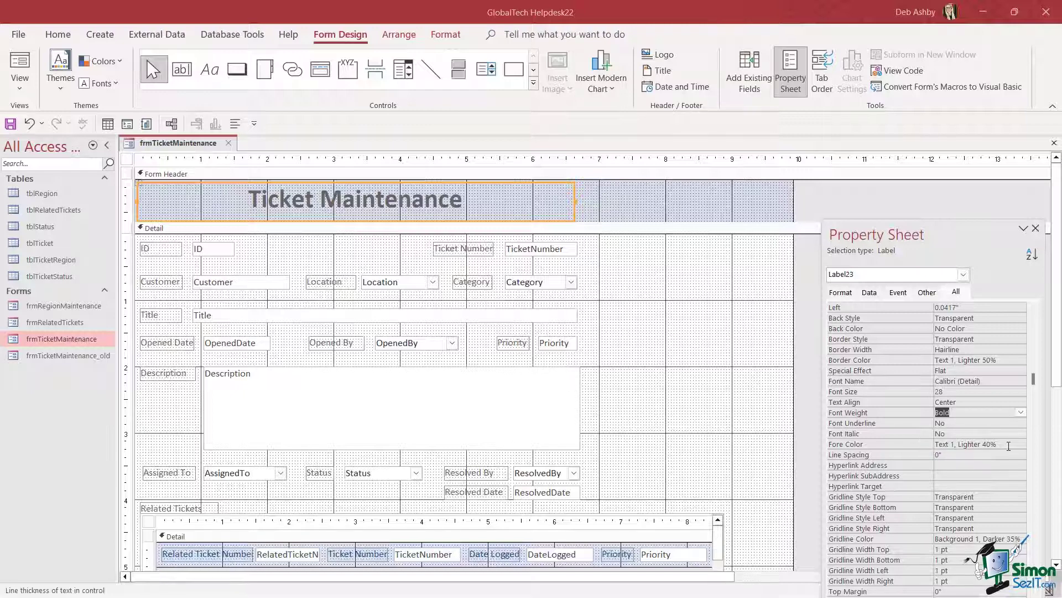
pyautogui.click(1009, 445)
pyautogui.click(1009, 444)
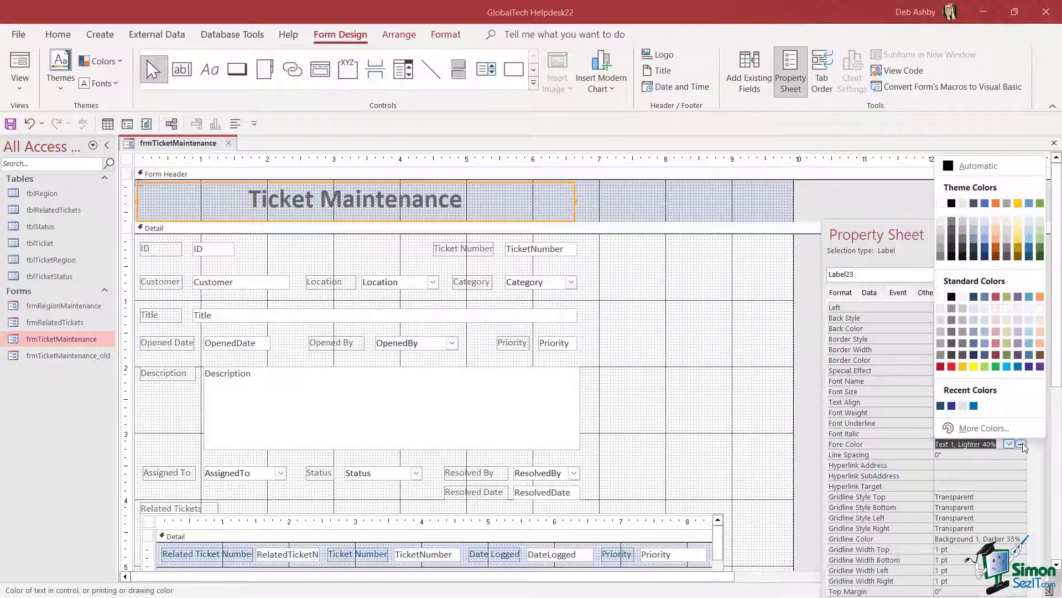
pyautogui.click(974, 406)
pyautogui.click(937, 199)
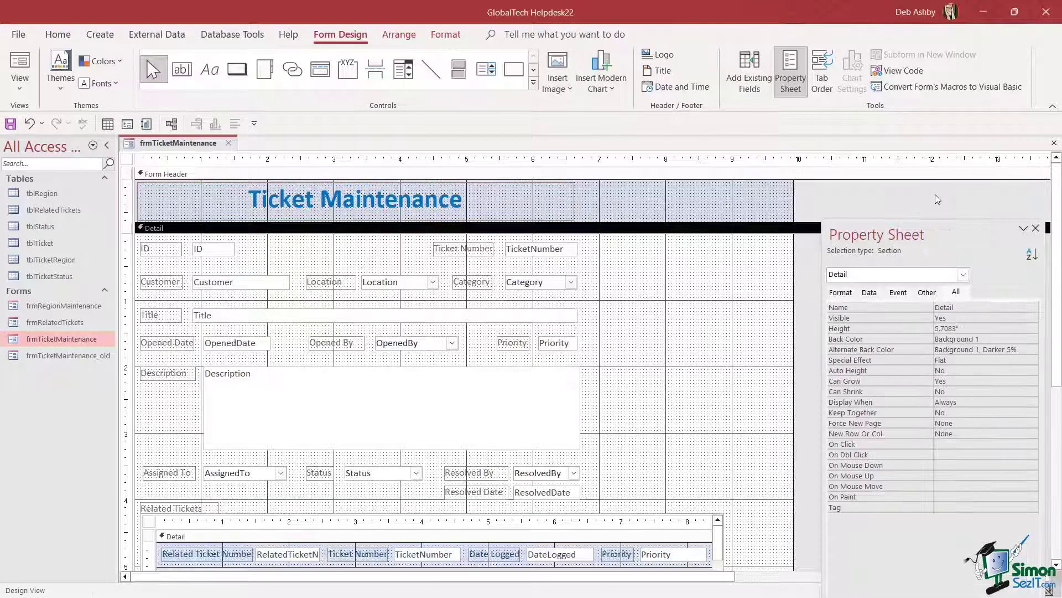
pyautogui.rightClick(204, 145)
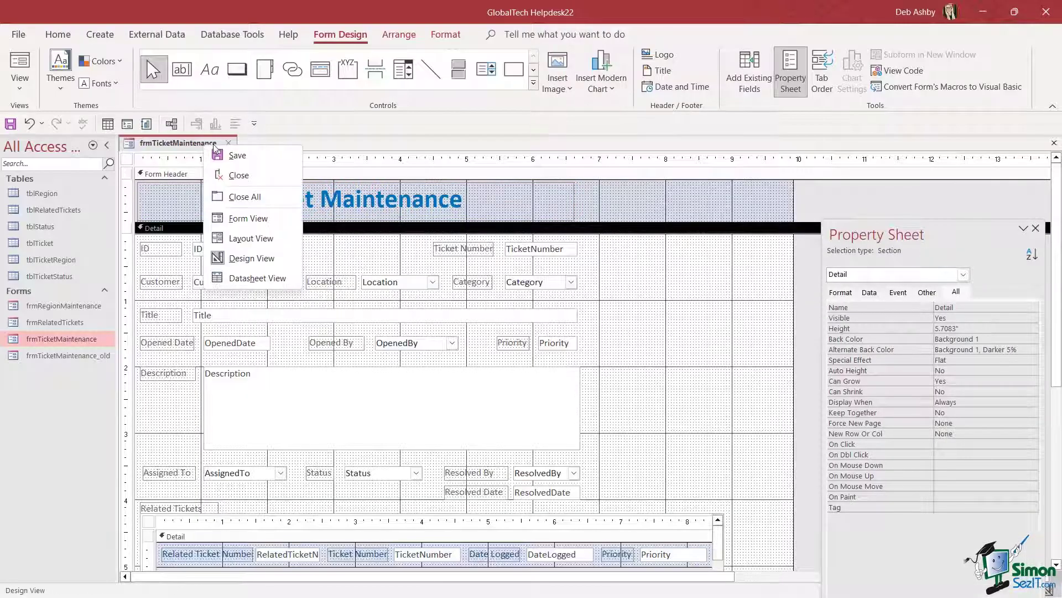
# Preview frmTicketMaintenance in Form View, then close it and save the design changes
pyautogui.click(236, 223)
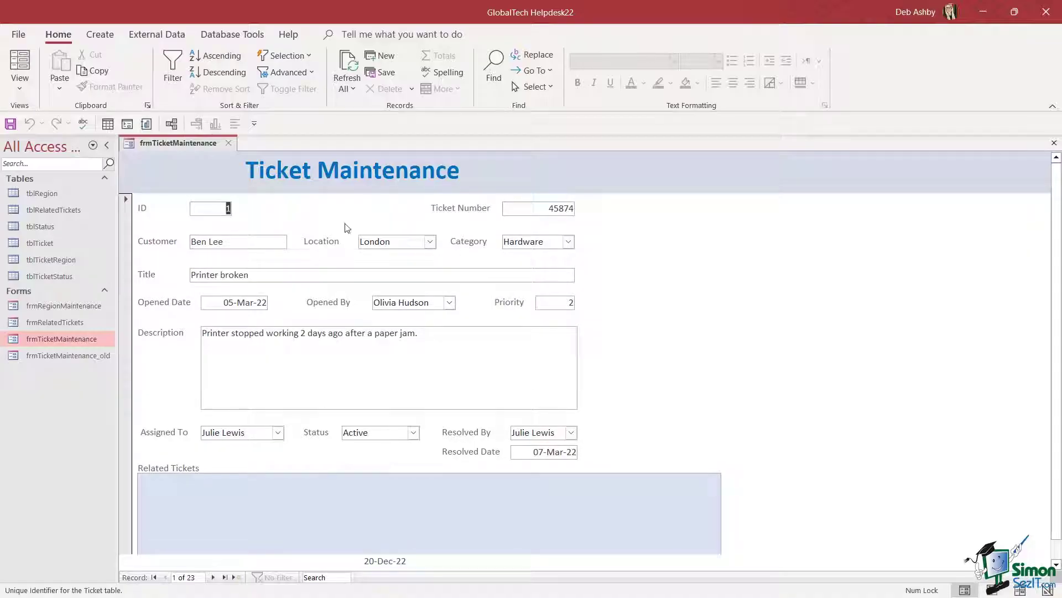
pyautogui.click(227, 143)
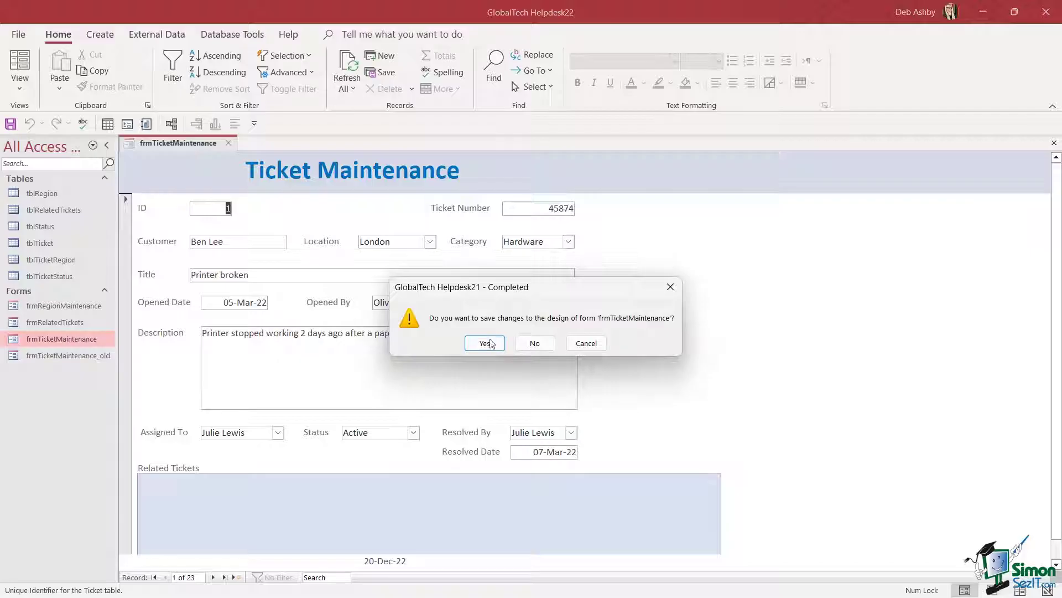
pyautogui.click(485, 342)
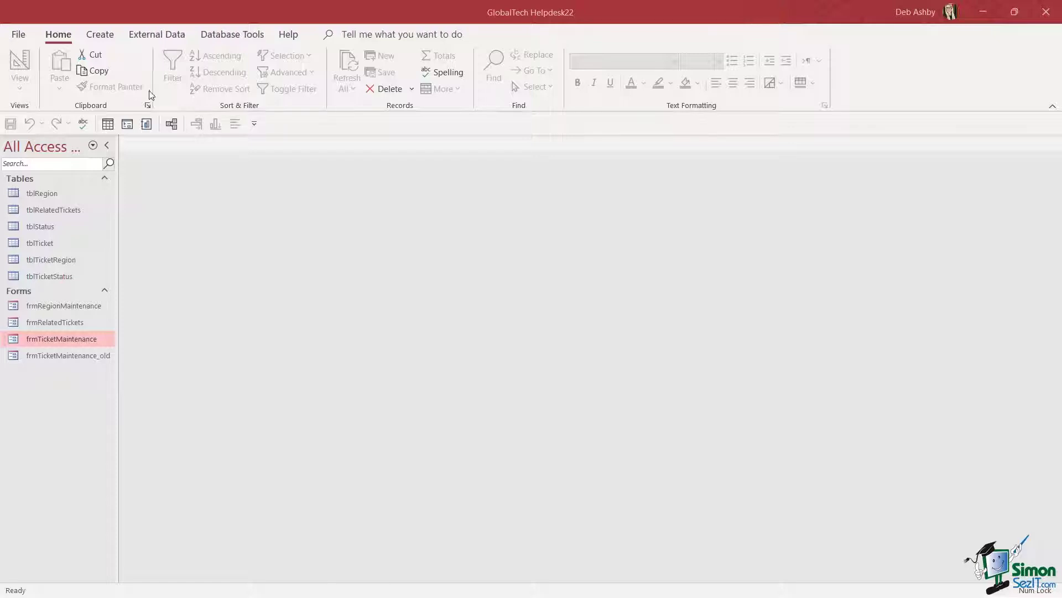
# Start a new blank query in Design View and hide its Property Sheet
pyautogui.click(101, 36)
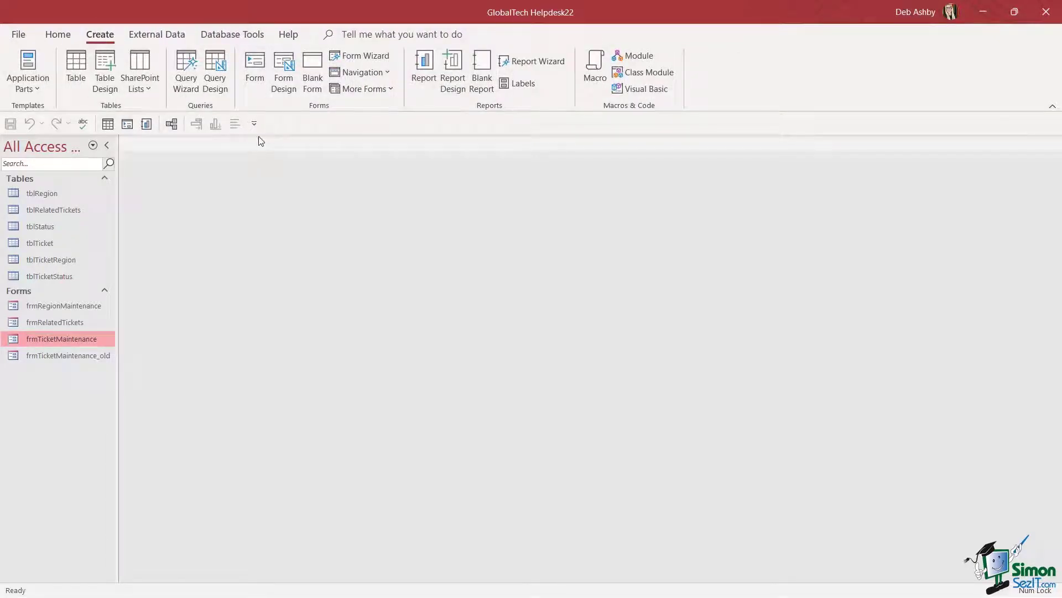
pyautogui.click(216, 82)
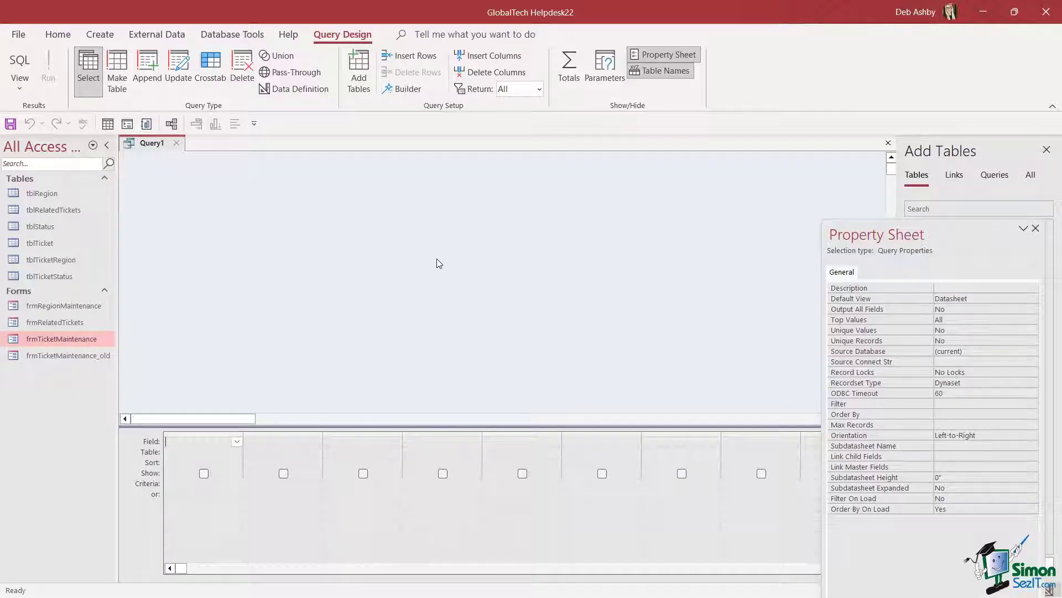
pyautogui.click(1035, 228)
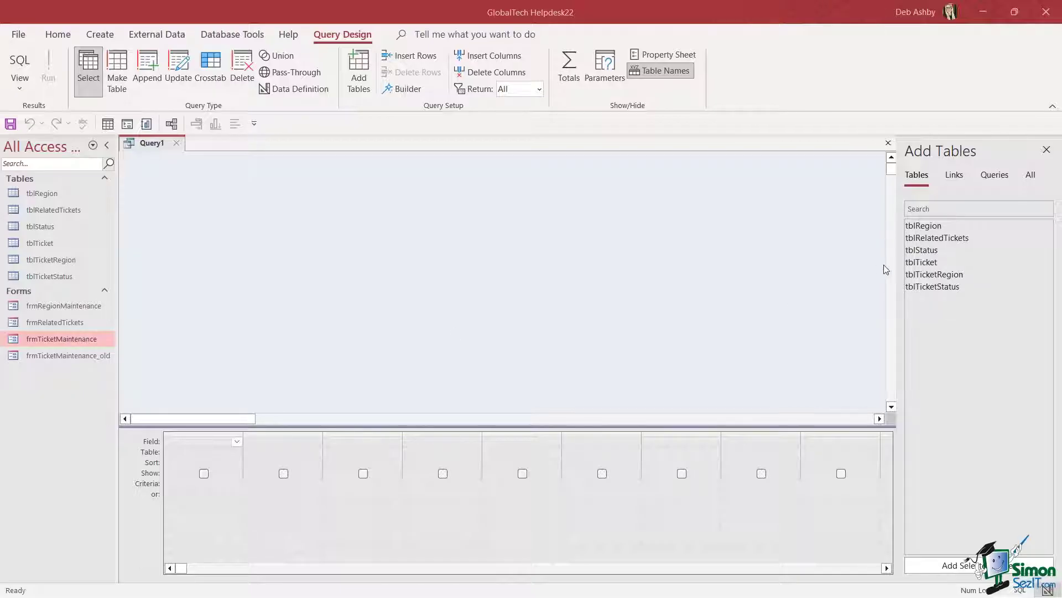
# Add tblTicket, enlarge its field list, and drag TicketNumber into the first grid column
pyautogui.click(919, 268)
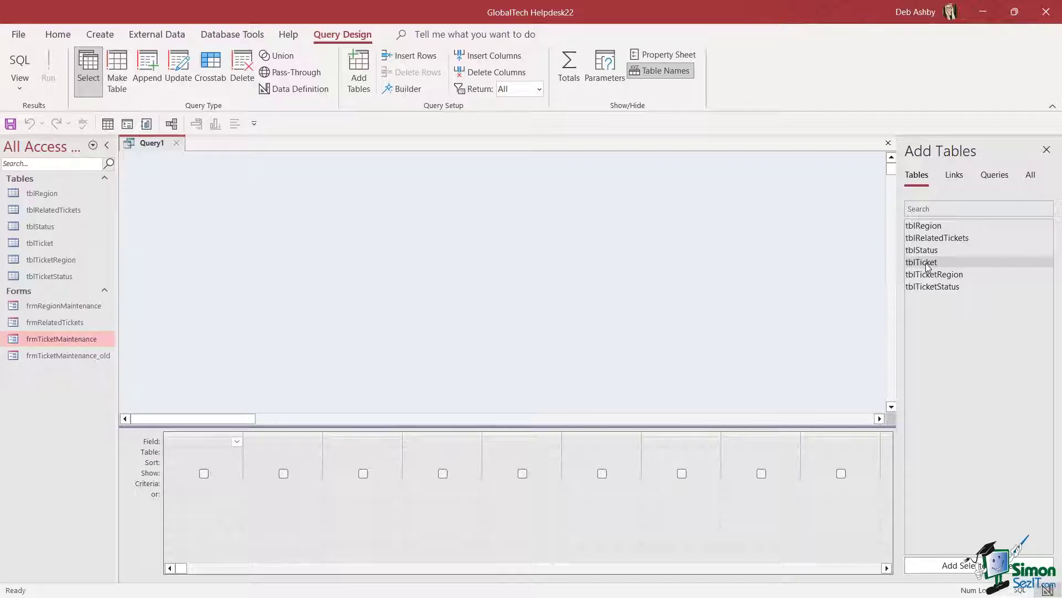
pyautogui.click(925, 263)
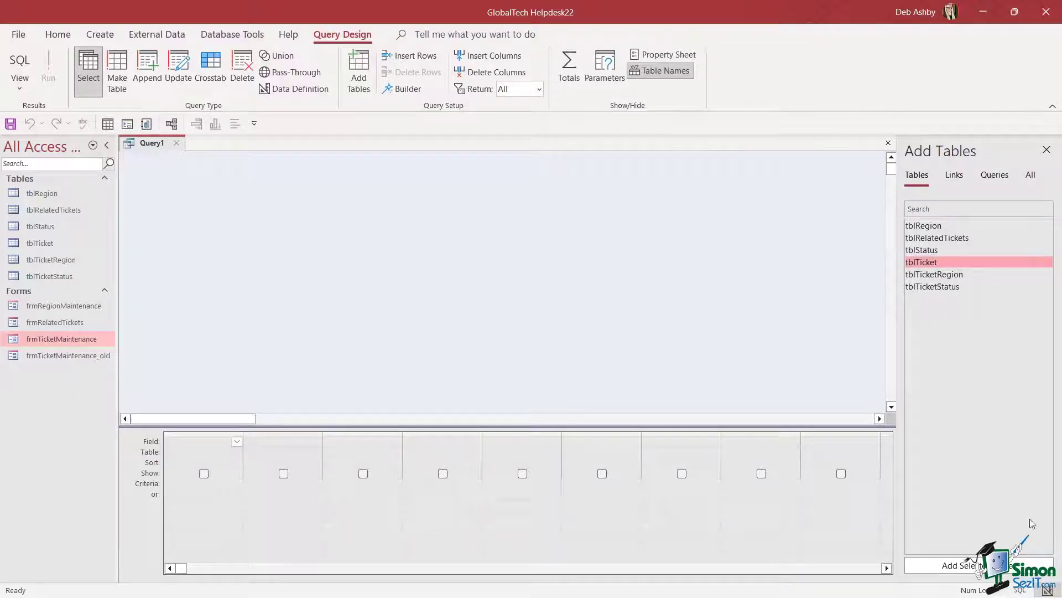
pyautogui.click(958, 565)
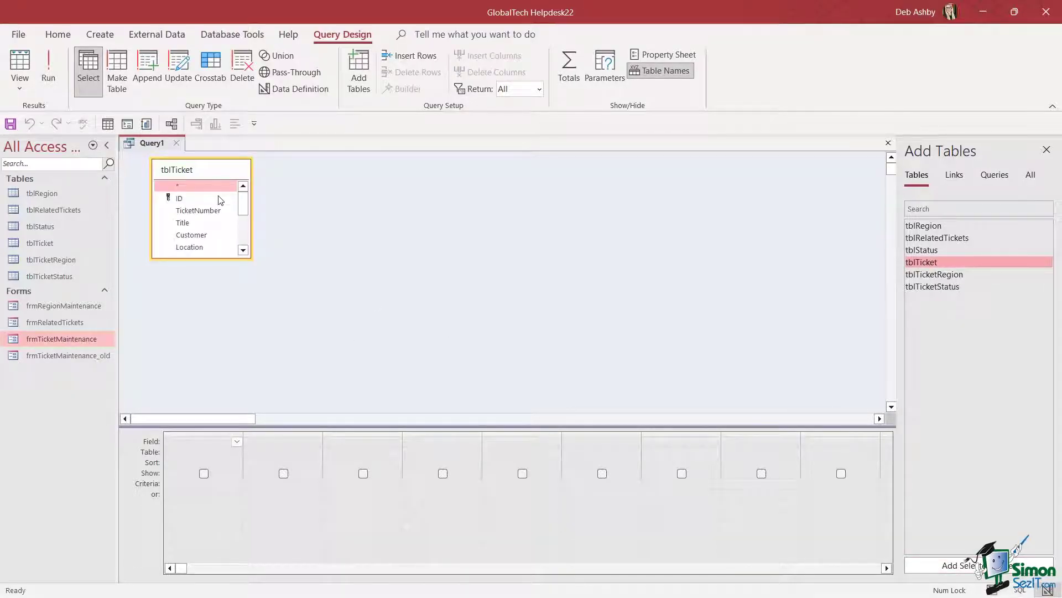
pyautogui.moveTo(225, 258); pyautogui.dragTo(216, 361)
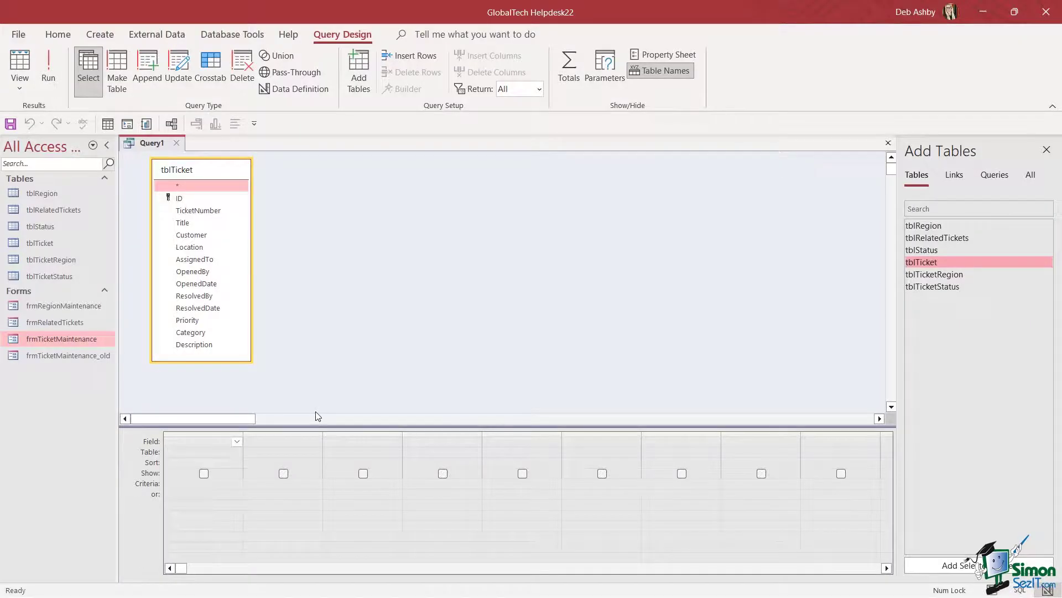
pyautogui.click(192, 210)
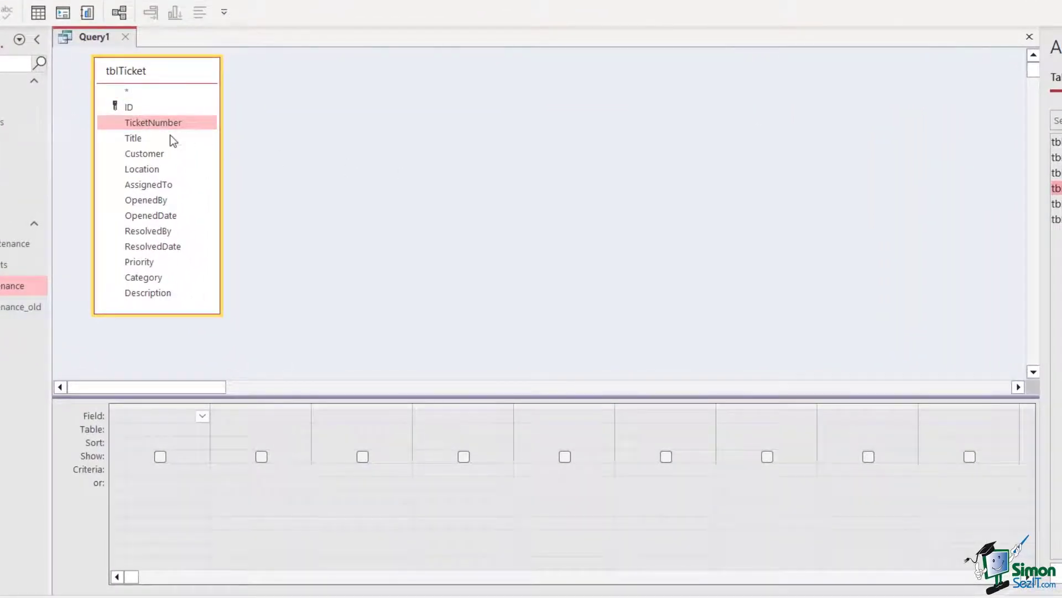
pyautogui.moveTo(155, 122); pyautogui.dragTo(150, 422)
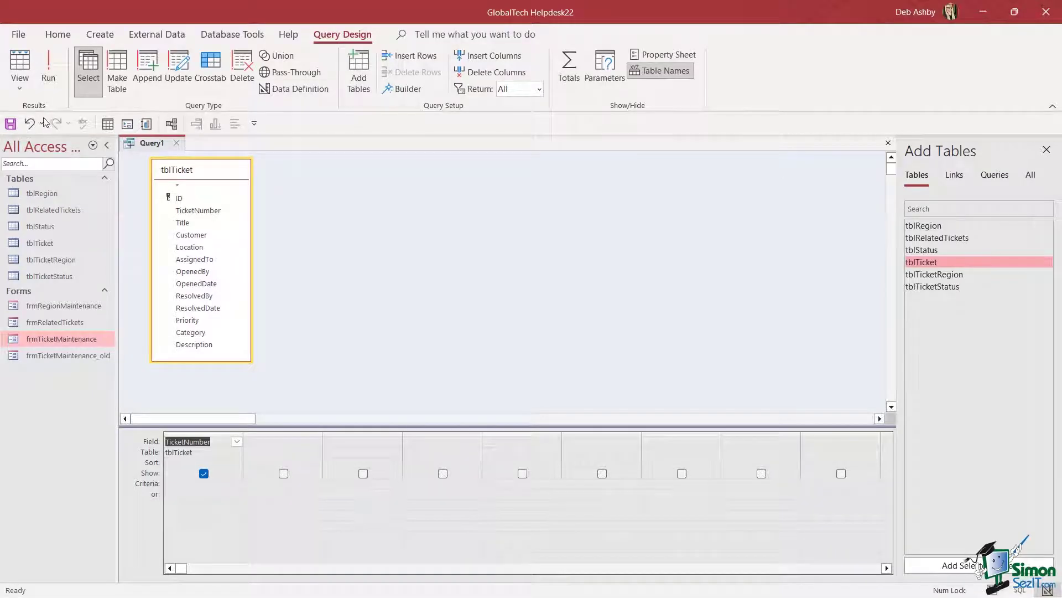
# Run Query1 to list TicketNumber values for 23 records
pyautogui.click(48, 78)
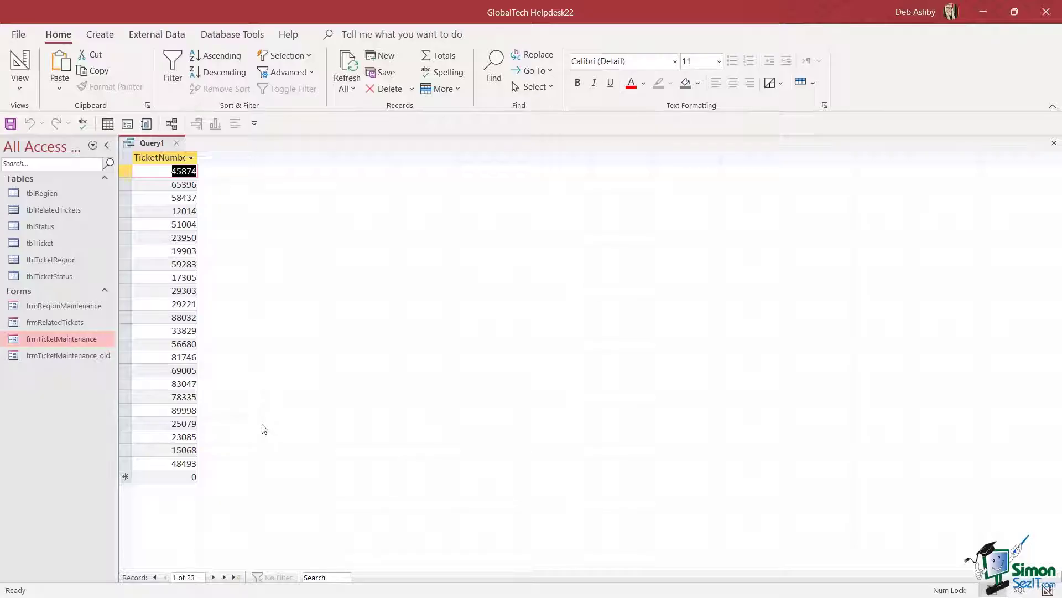
# Switch Query1 to SQL View showing SELECT tblTicket.TicketNumber FROM tblTicket;
pyautogui.rightClick(155, 147)
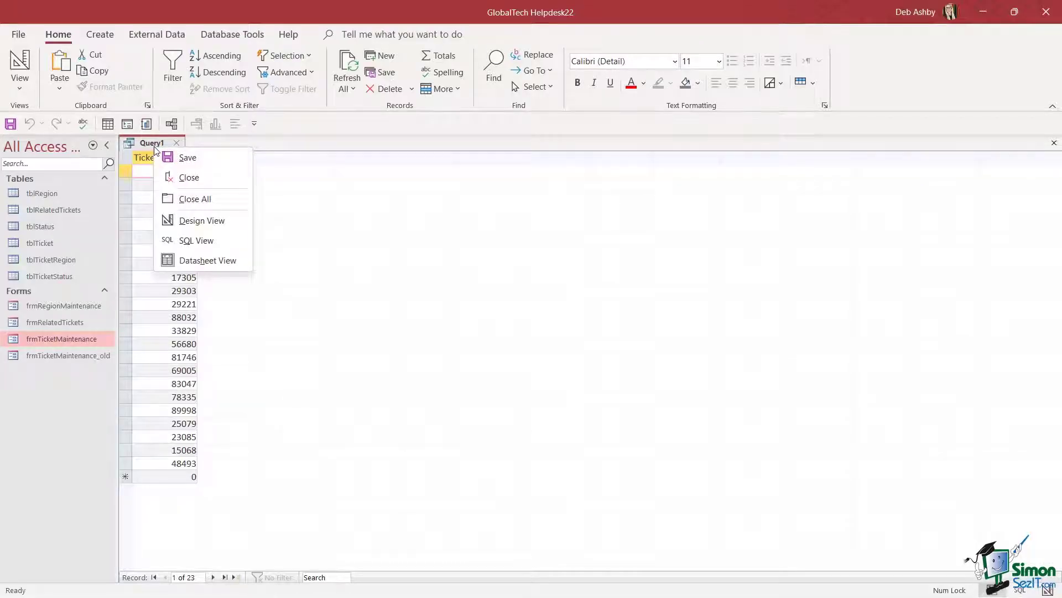
pyautogui.click(226, 241)
pyautogui.click(338, 237)
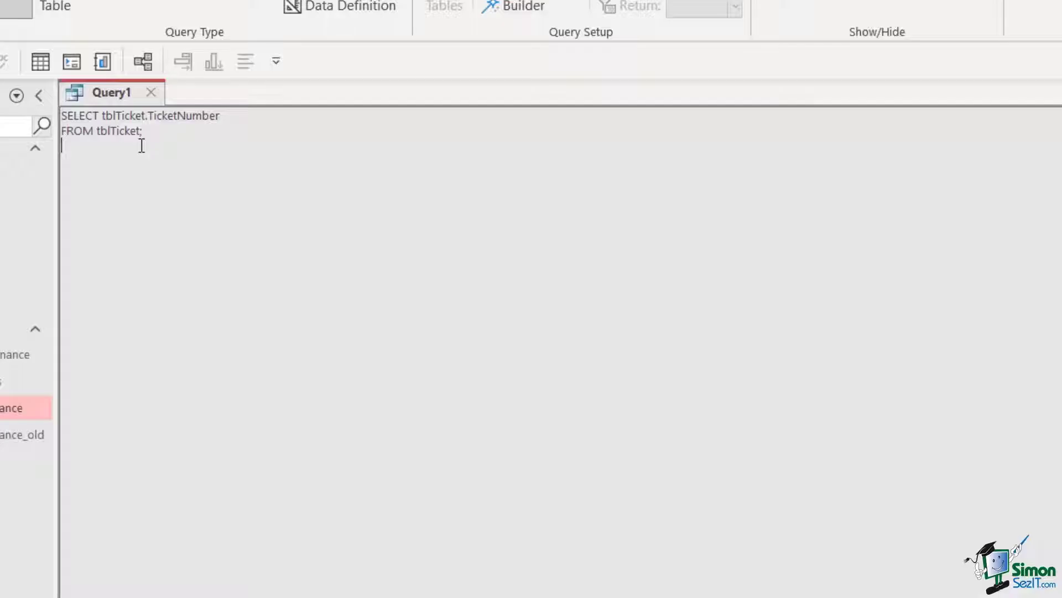
# Close Query1 and save it under the name qryTest
pyautogui.click(152, 93)
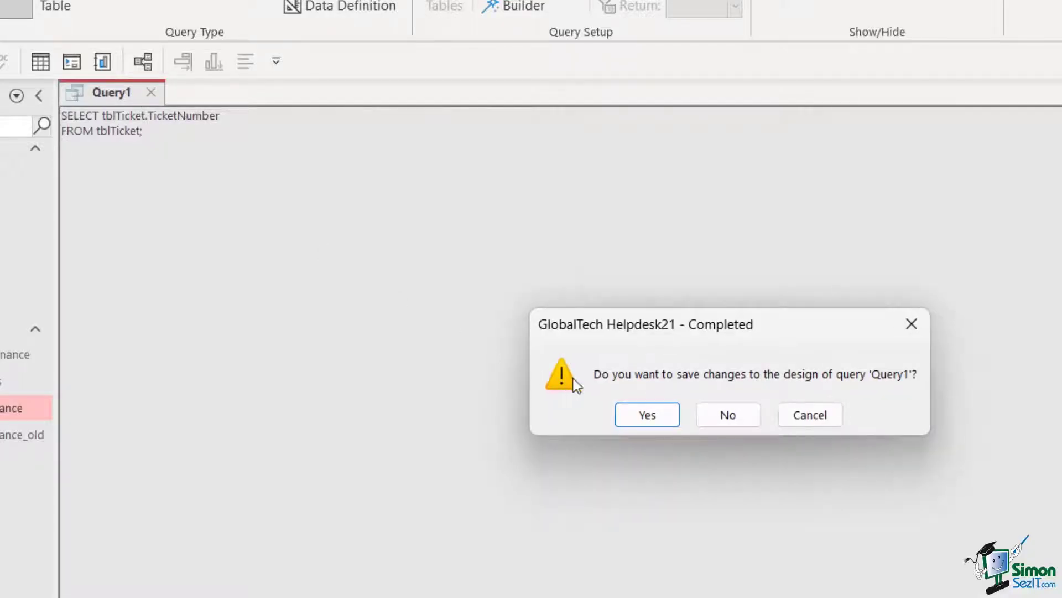
pyautogui.click(631, 415)
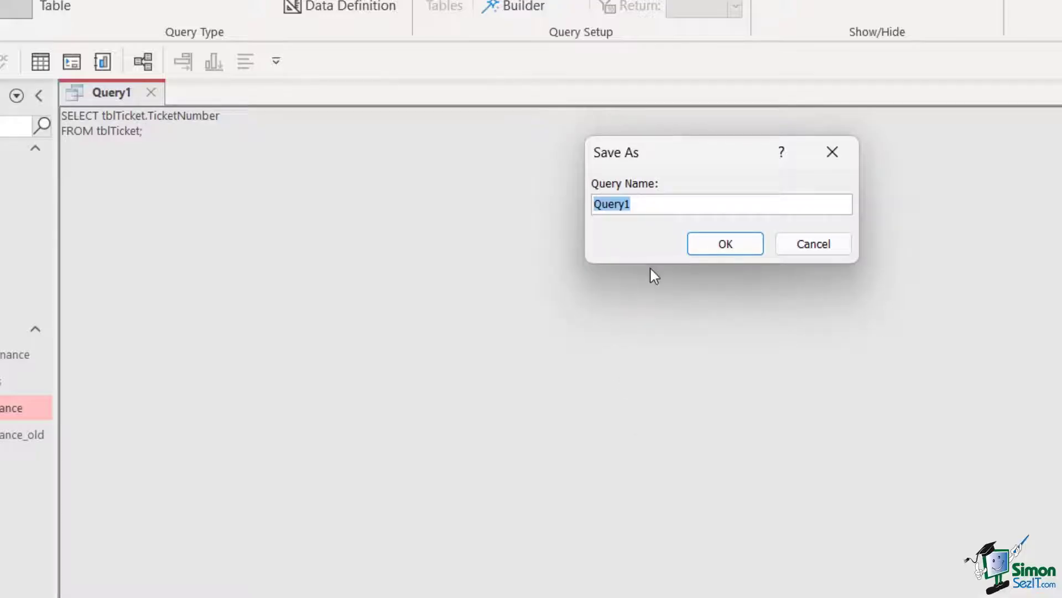
pyautogui.write('qryTest')
pyautogui.click(736, 244)
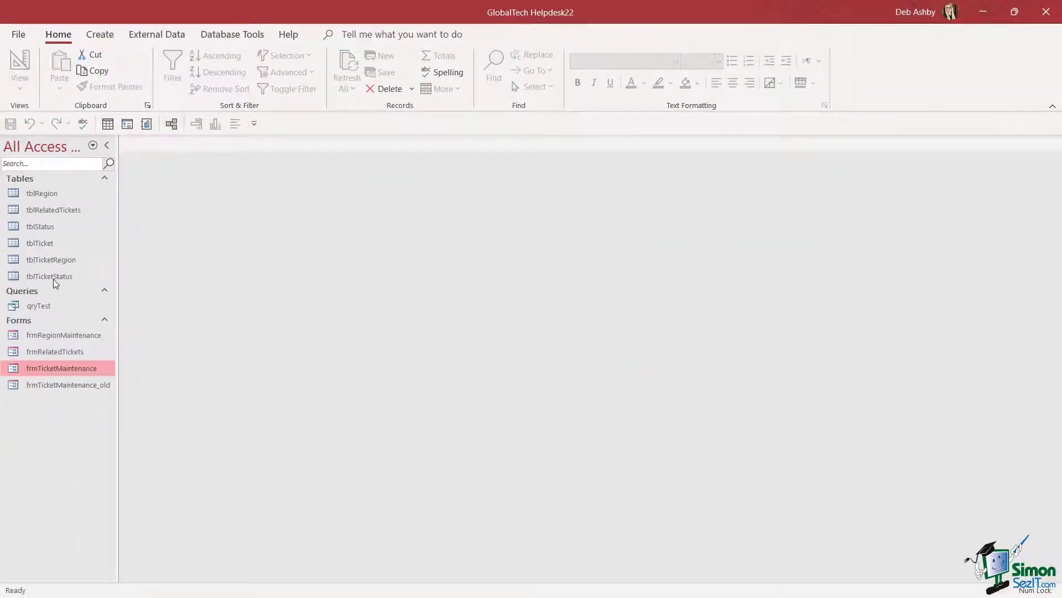
# Open qryTest in Design View and drag Customer into the second grid column beside TicketNumber
pyautogui.doubleClick(41, 307)
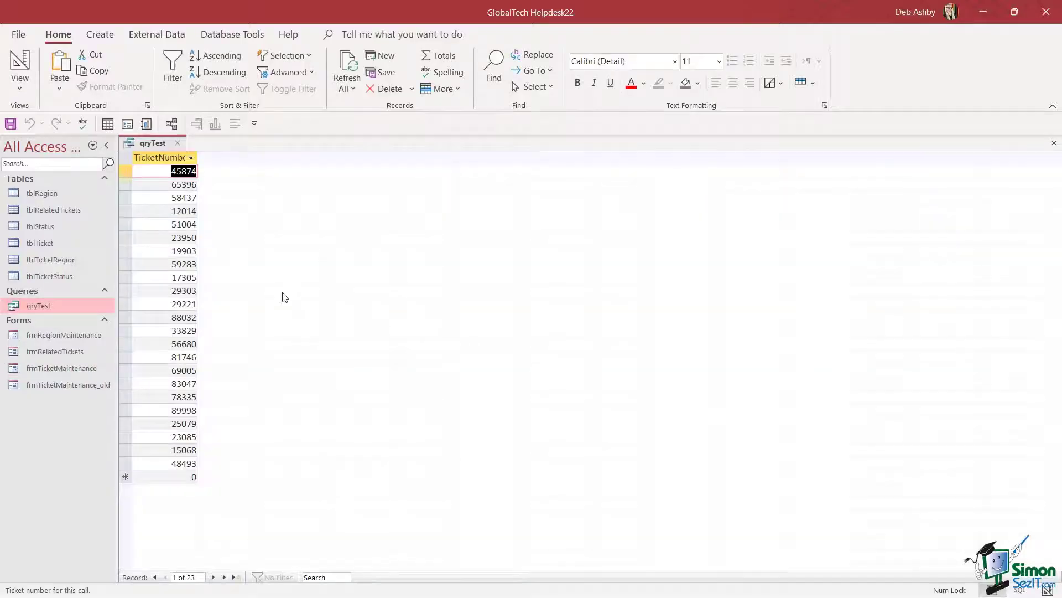
pyautogui.rightClick(154, 145)
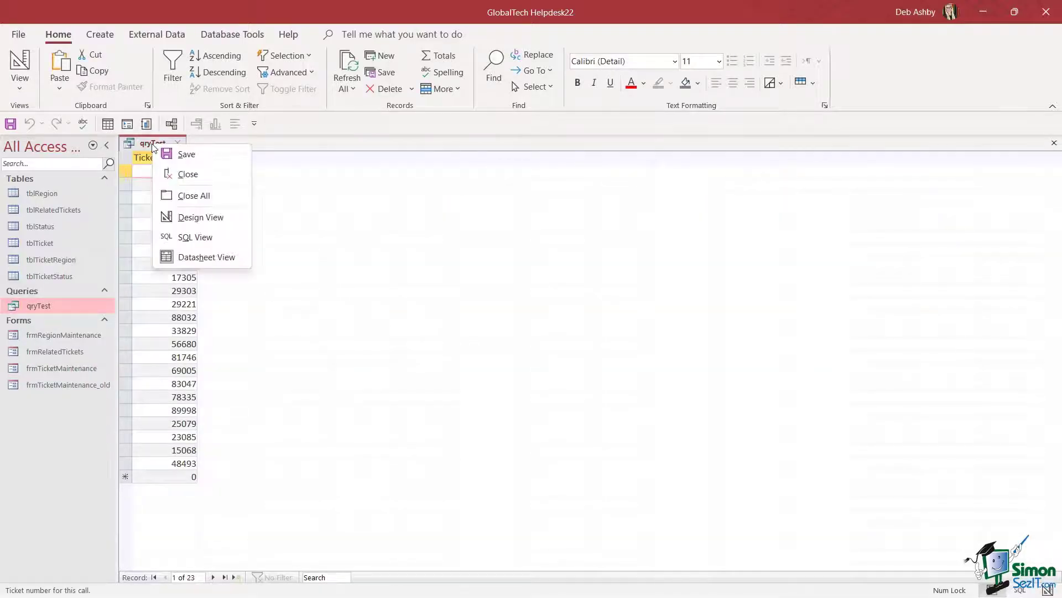
pyautogui.click(202, 217)
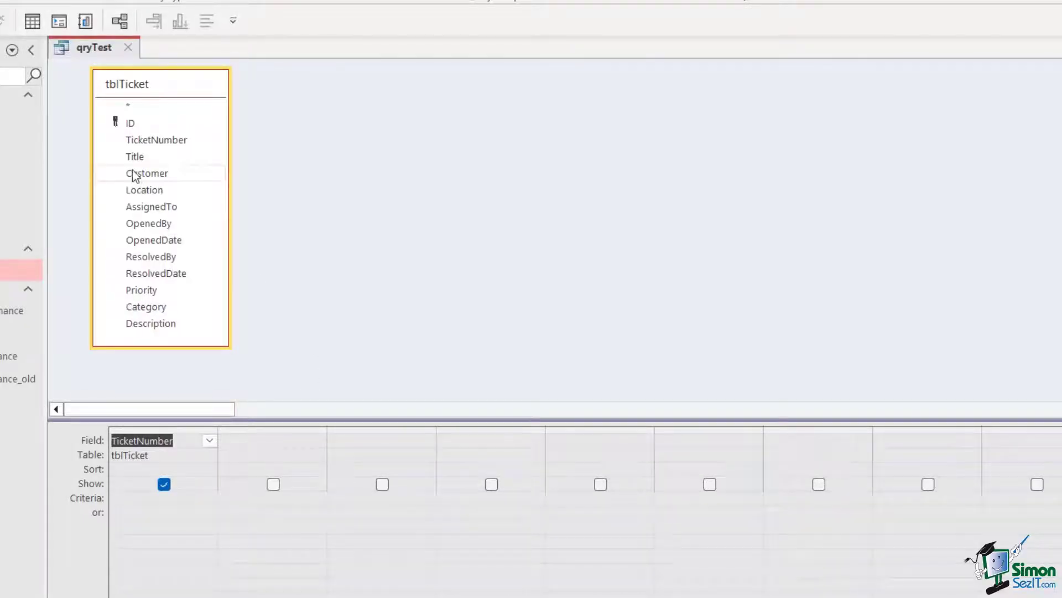
pyautogui.moveTo(135, 174); pyautogui.dragTo(267, 443)
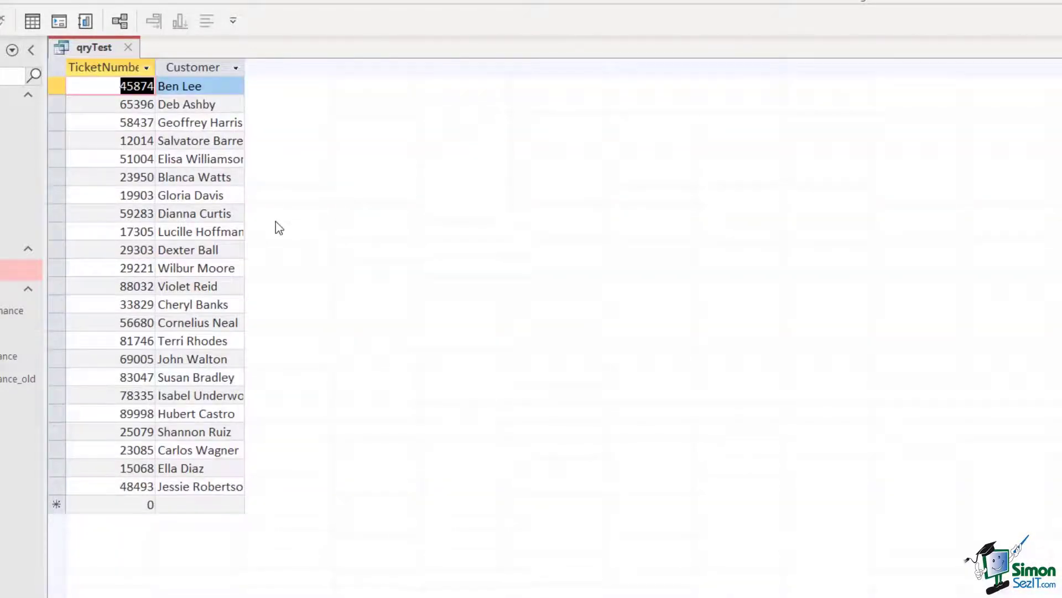
pyautogui.rightClick(93, 48)
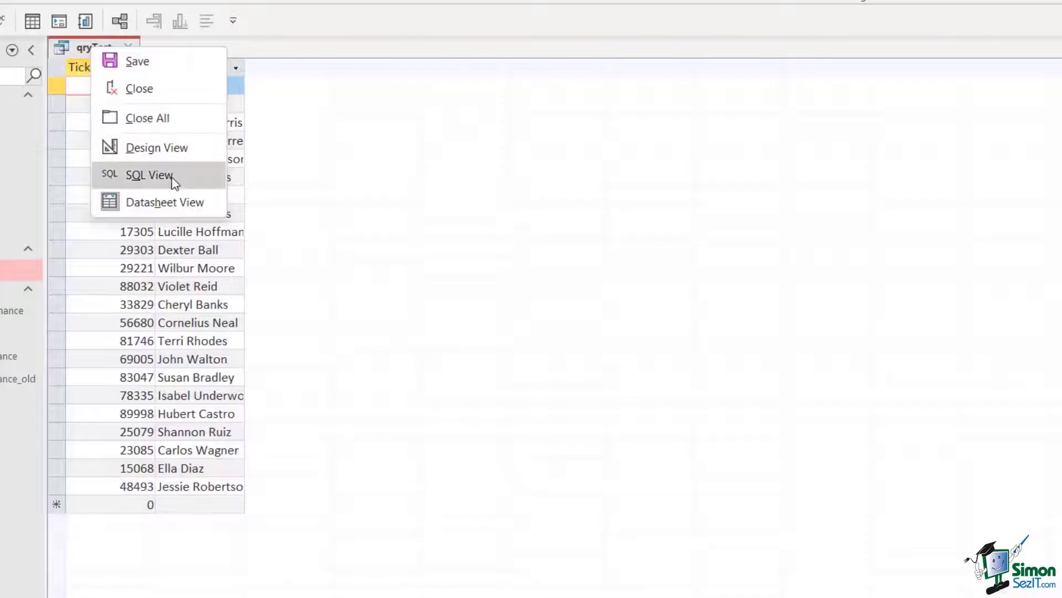
# In qryTest's SQL View, highlight TicketNumber, Customer and tblTicket, then return to Design View
pyautogui.click(149, 174)
pyautogui.click(224, 153)
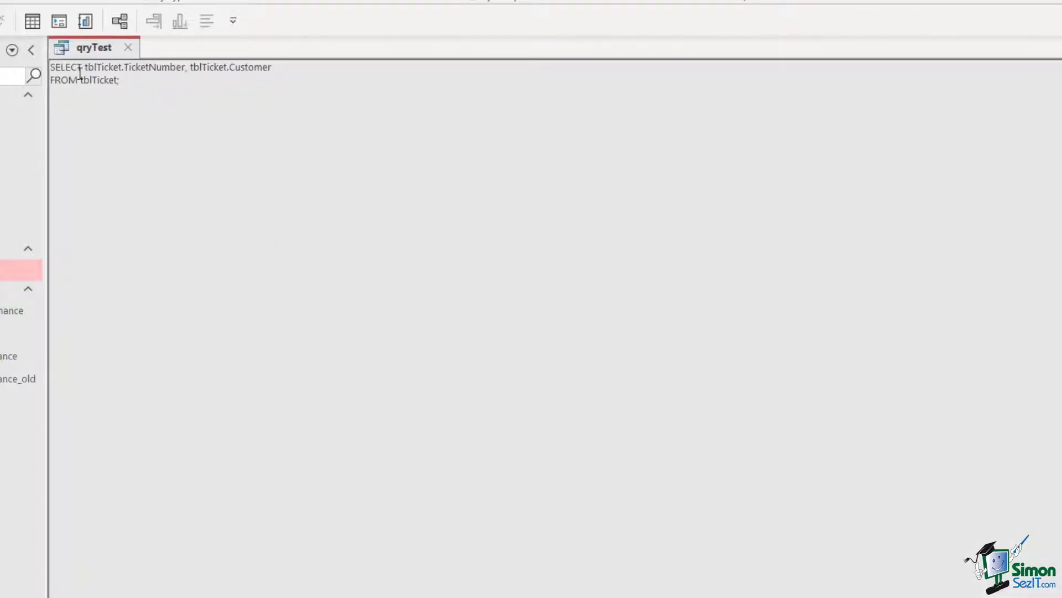
pyautogui.moveTo(124, 66); pyautogui.dragTo(184, 67)
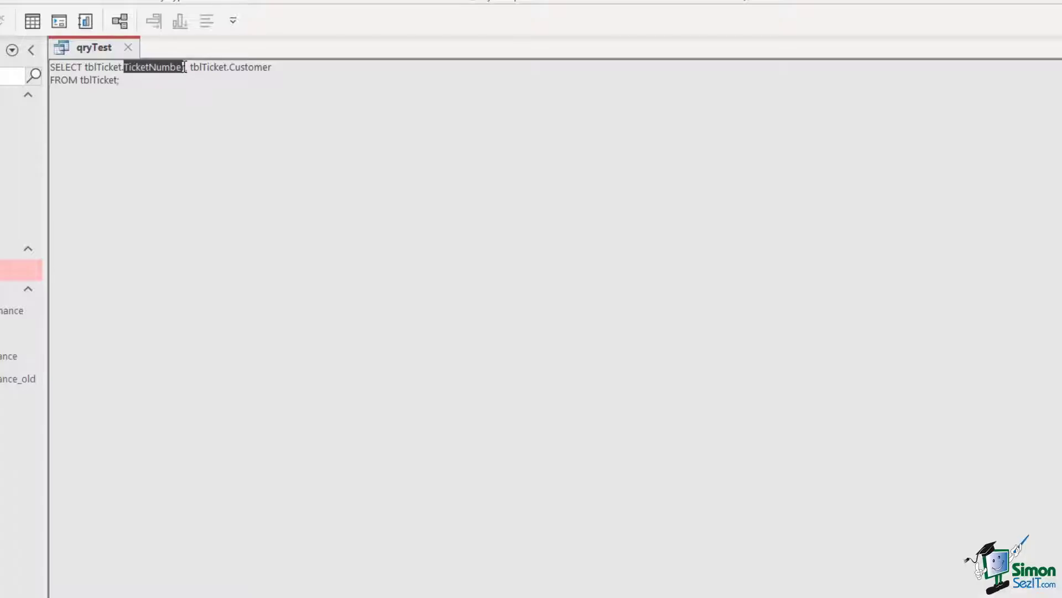
pyautogui.doubleClick(247, 67)
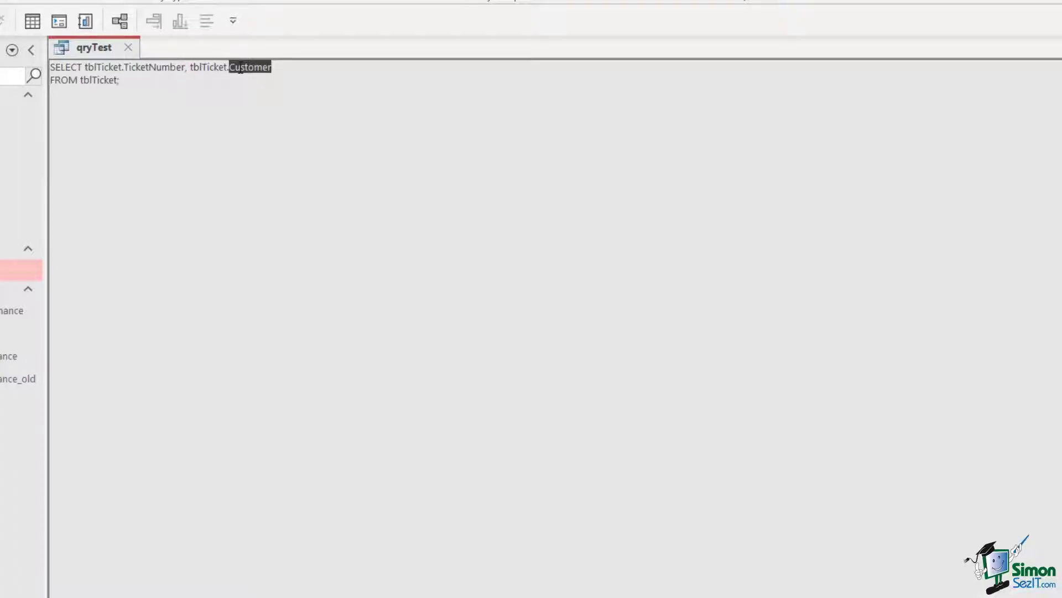
pyautogui.doubleClick(84, 80)
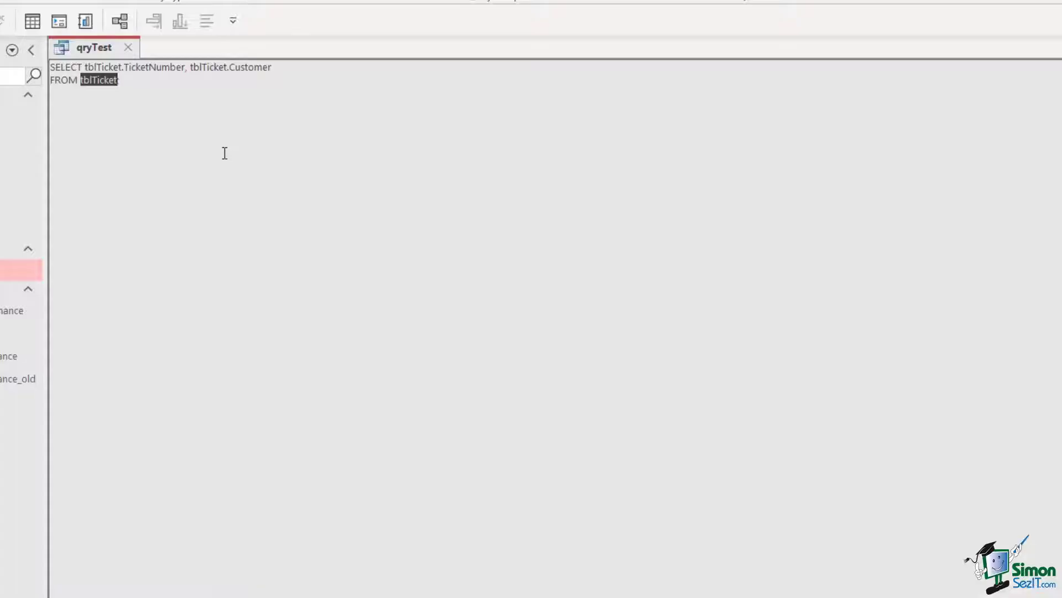
pyautogui.rightClick(89, 49)
pyautogui.click(149, 152)
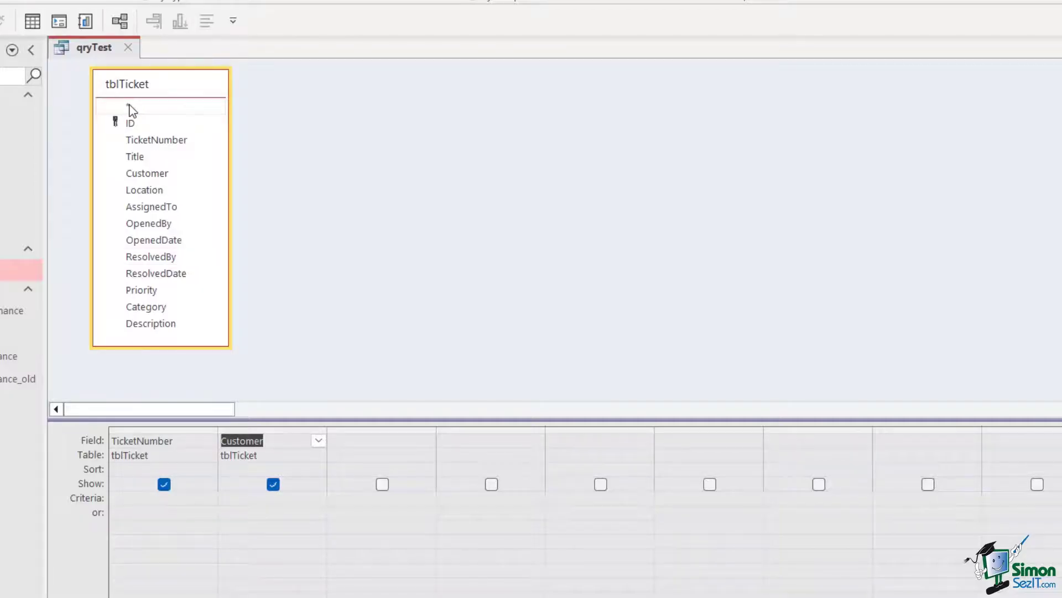
# Add tblTicket.* as the third grid column, run the query, then return to Design View
pyautogui.moveTo(130, 105); pyautogui.dragTo(359, 441)
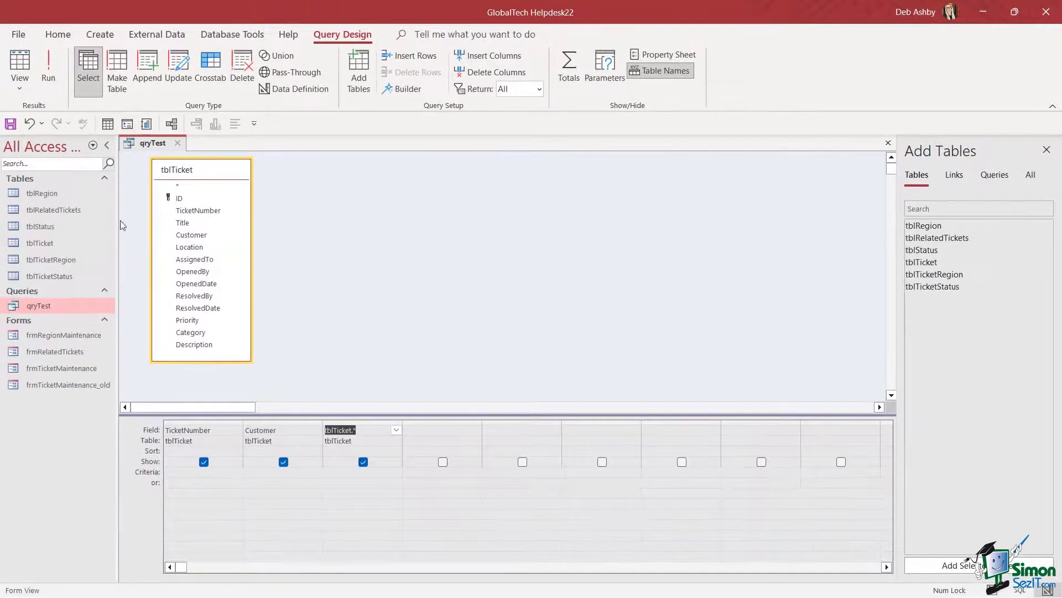
pyautogui.click(53, 72)
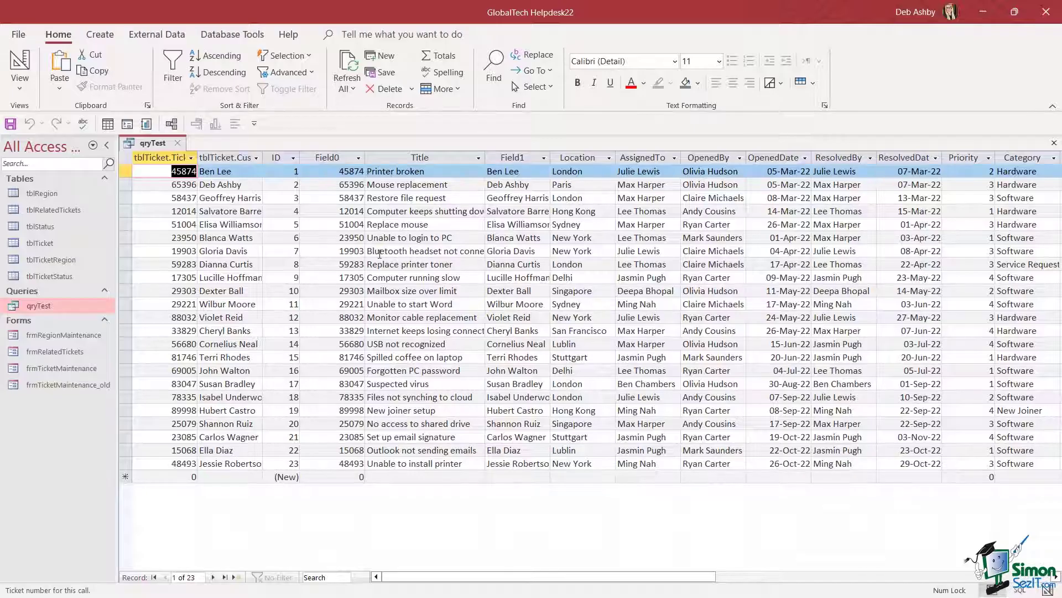
pyautogui.moveTo(690, 580); pyautogui.dragTo(628, 579)
pyautogui.rightClick(158, 143)
pyautogui.click(220, 216)
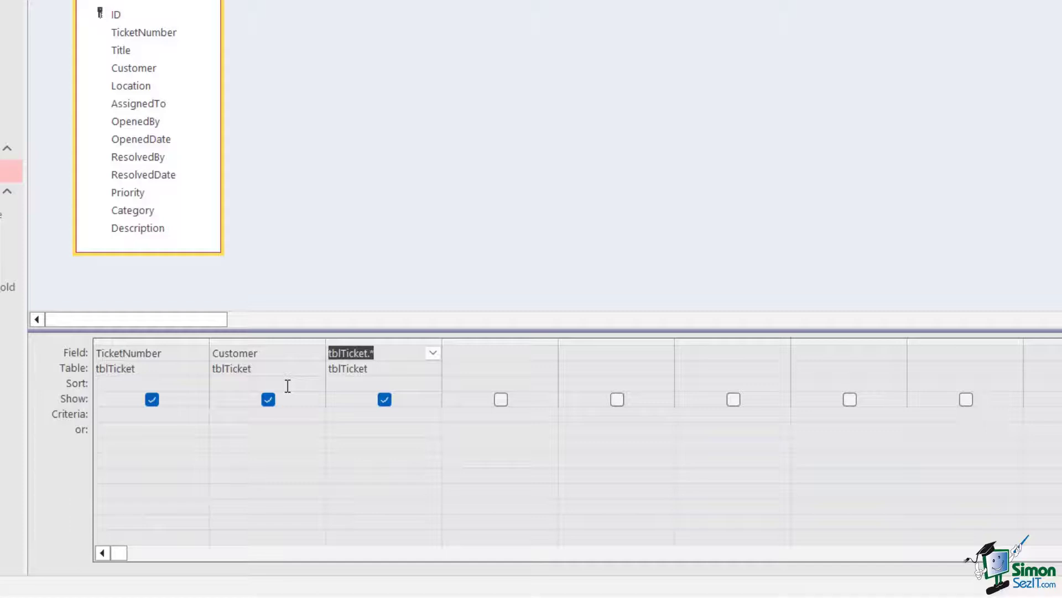
# Delete the tblTicket.* column, set Customer's sort to Ascending, and run the query
pyautogui.click(350, 344)
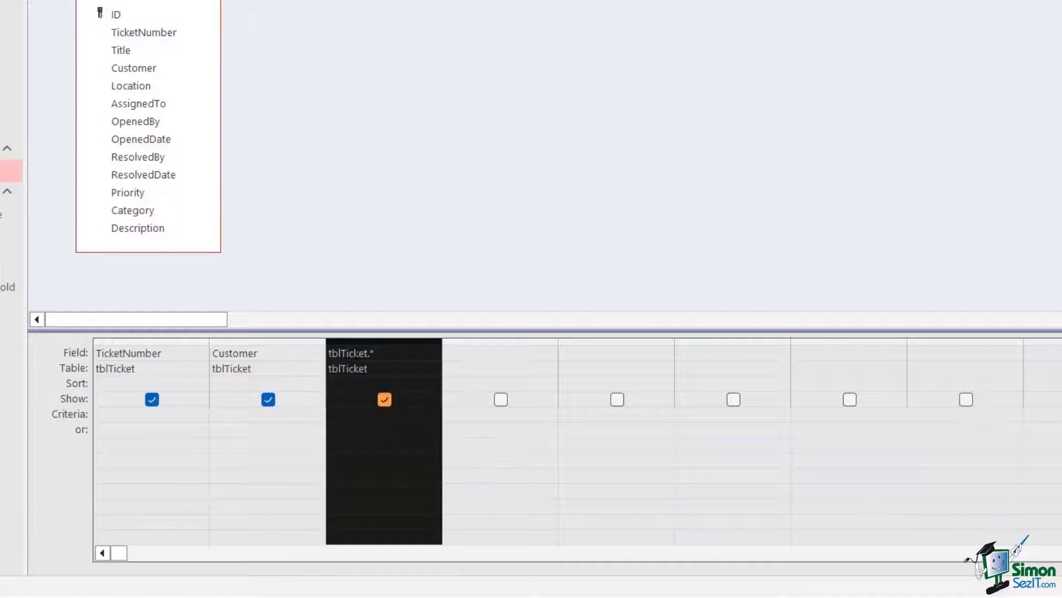
pyautogui.press('Delete')
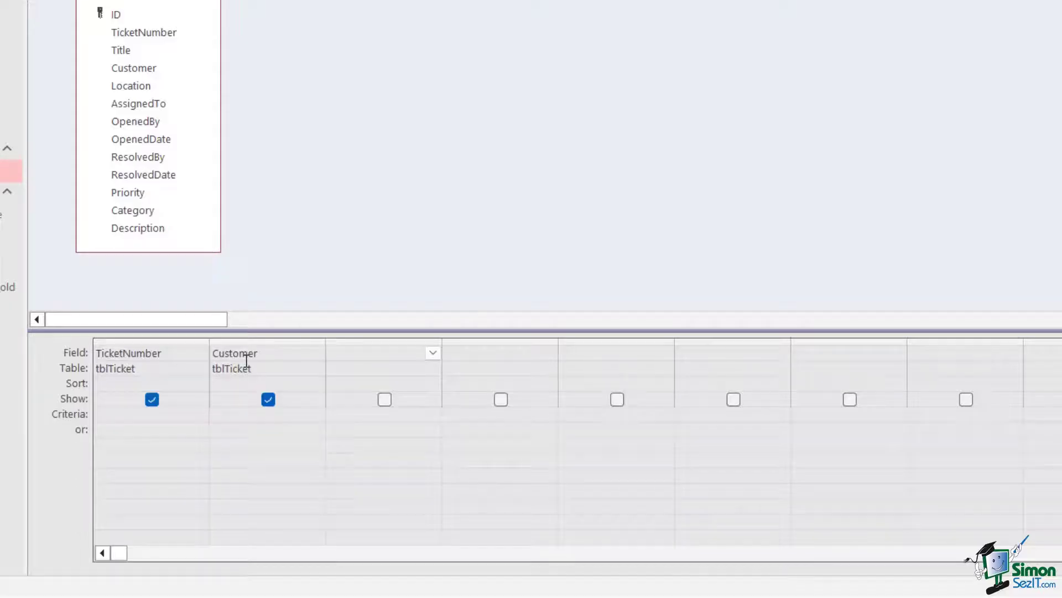
pyautogui.click(218, 385)
pyautogui.click(317, 384)
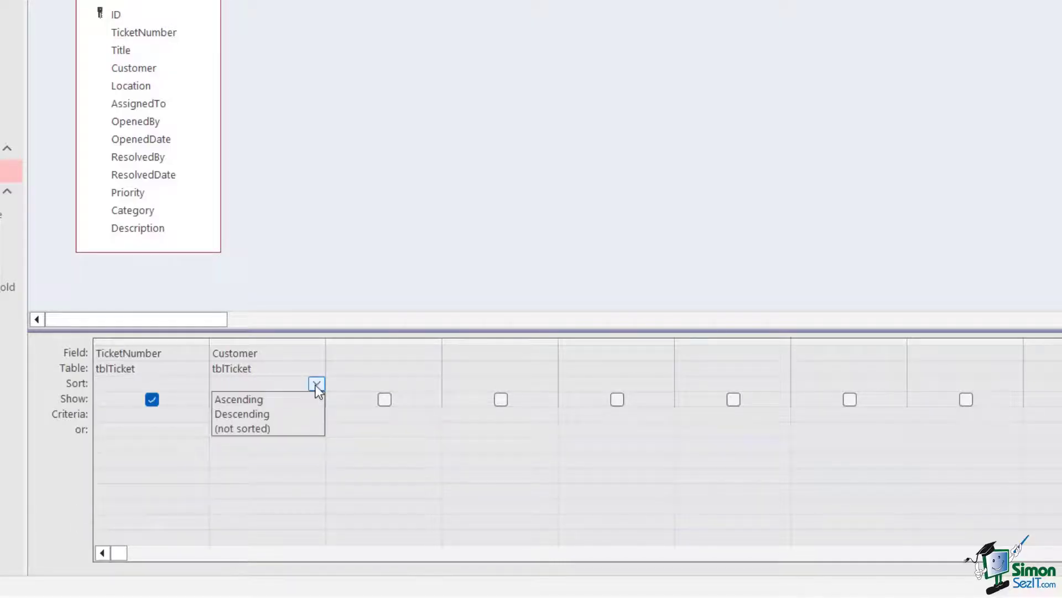
pyautogui.click(281, 399)
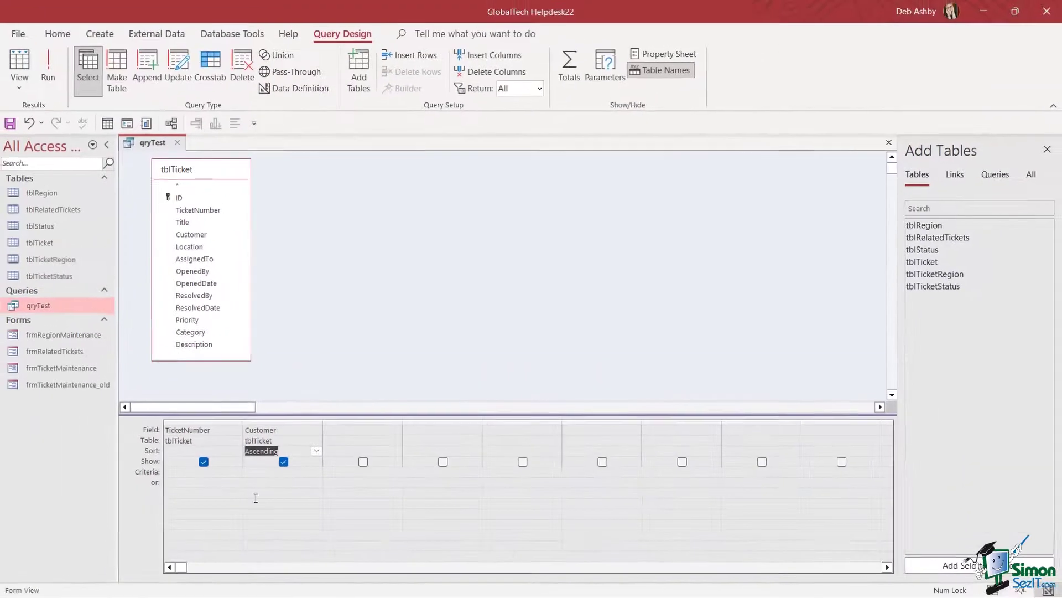
pyautogui.click(49, 66)
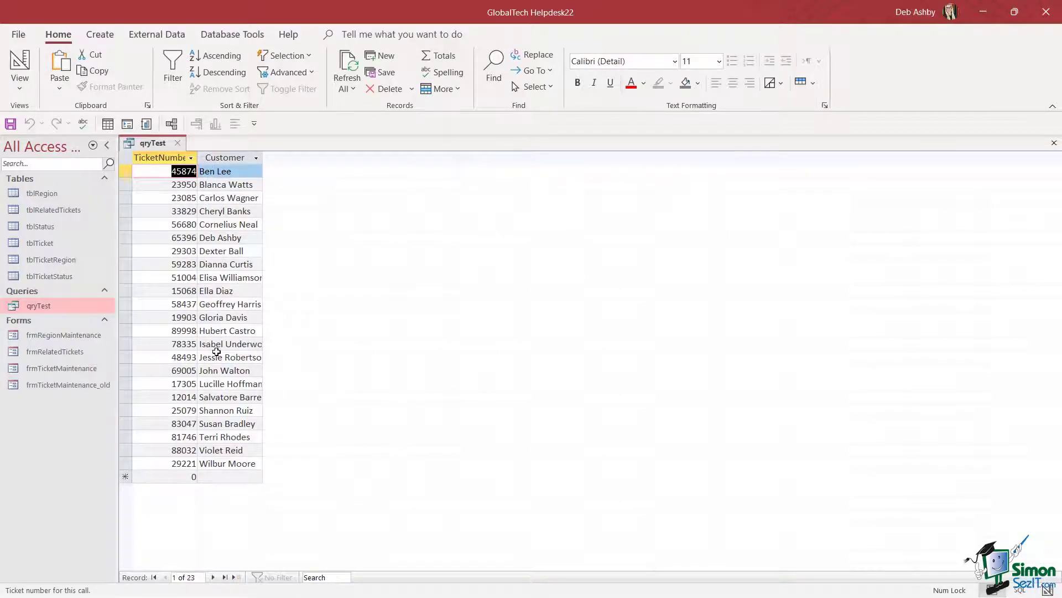
# In SQL View, append DESC to ORDER BY tblTicket.Customer and run the query
pyautogui.rightClick(151, 145)
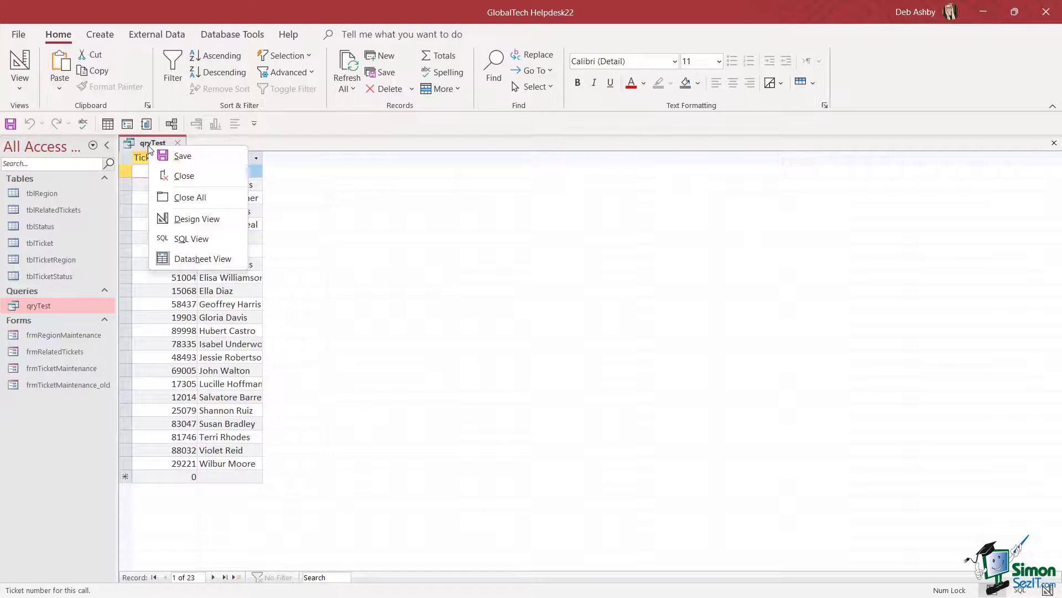
pyautogui.click(199, 238)
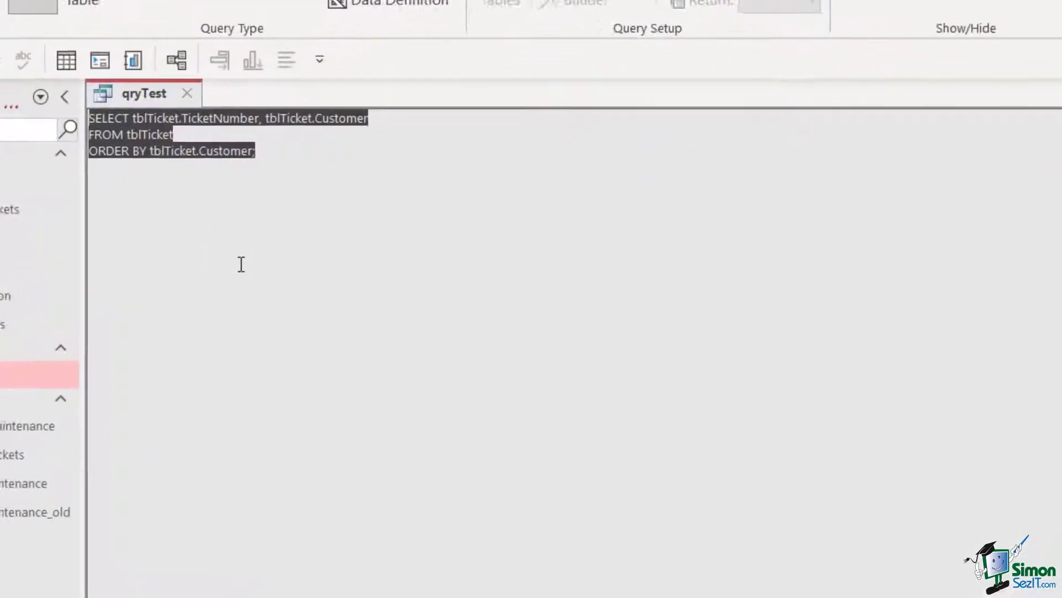
pyautogui.click(291, 161)
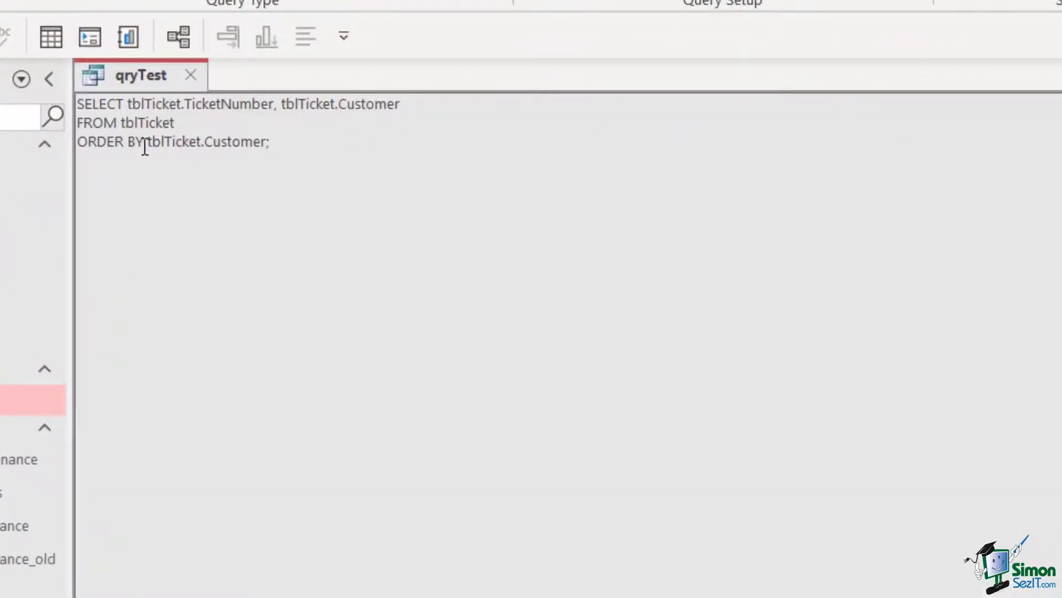
pyautogui.moveTo(79, 145); pyautogui.dragTo(267, 145)
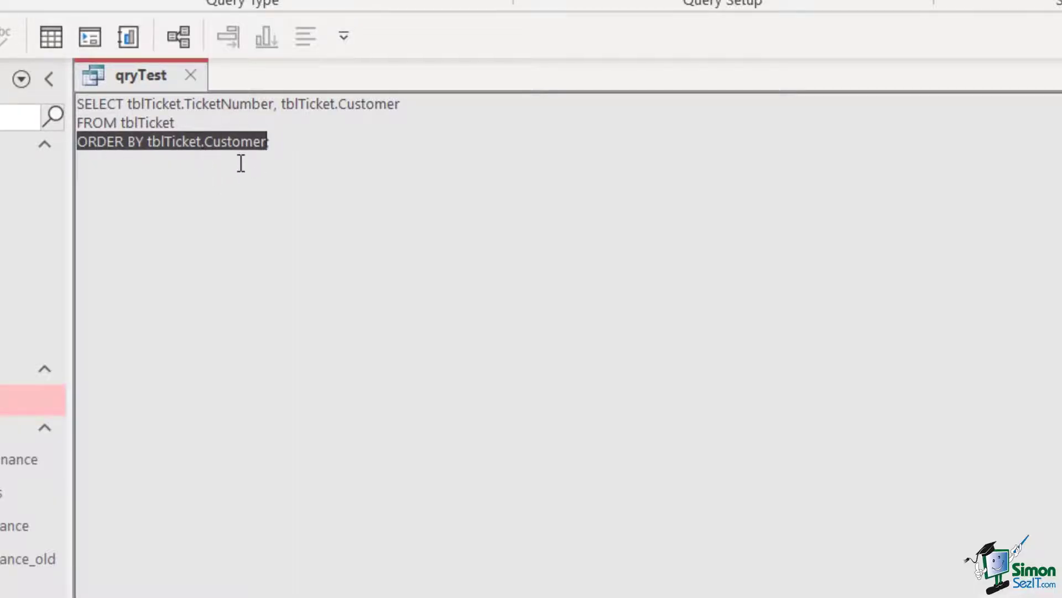
pyautogui.click(227, 142)
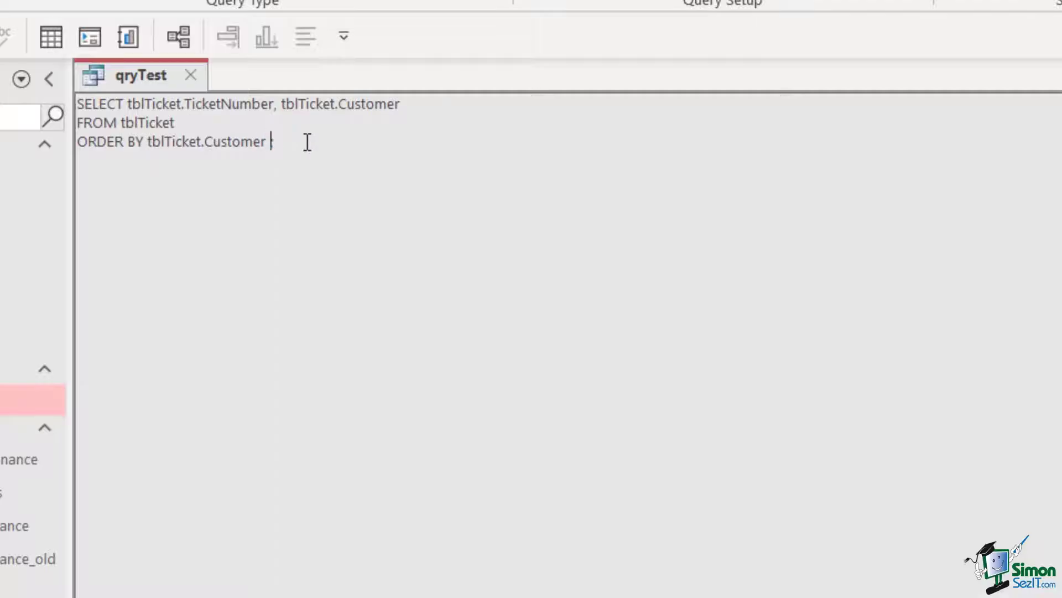
pyautogui.write('DESC')
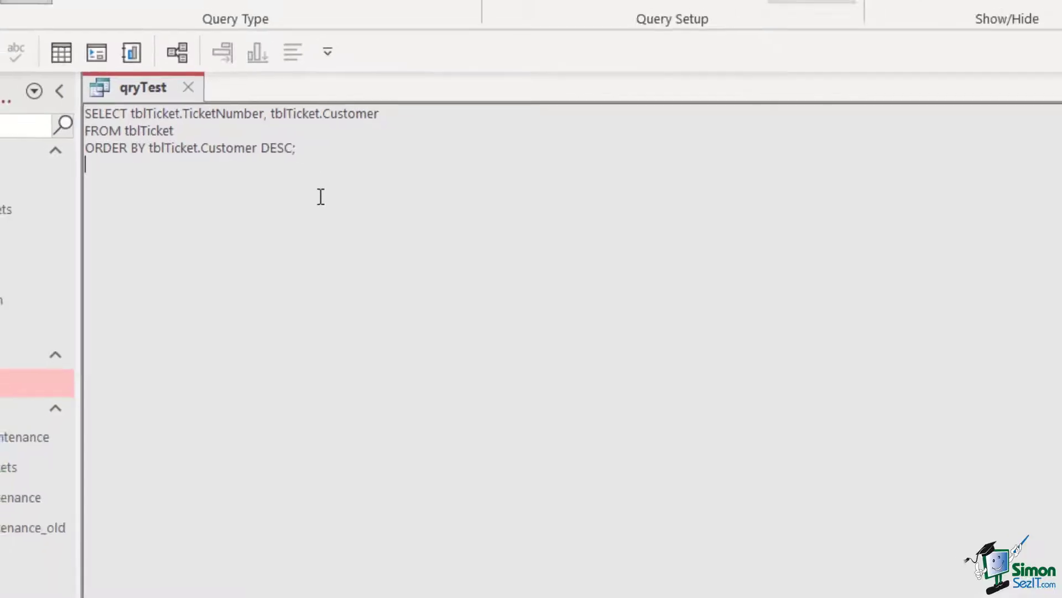
pyautogui.click(49, 69)
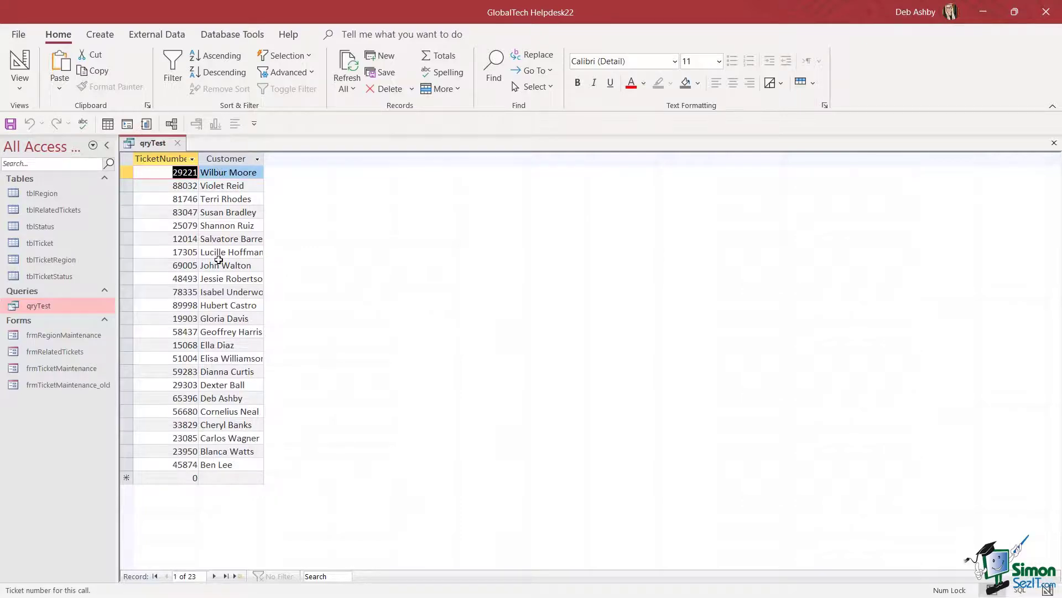
# In Design View, untick Customer's Show box and run the query without that column
pyautogui.rightClick(142, 148)
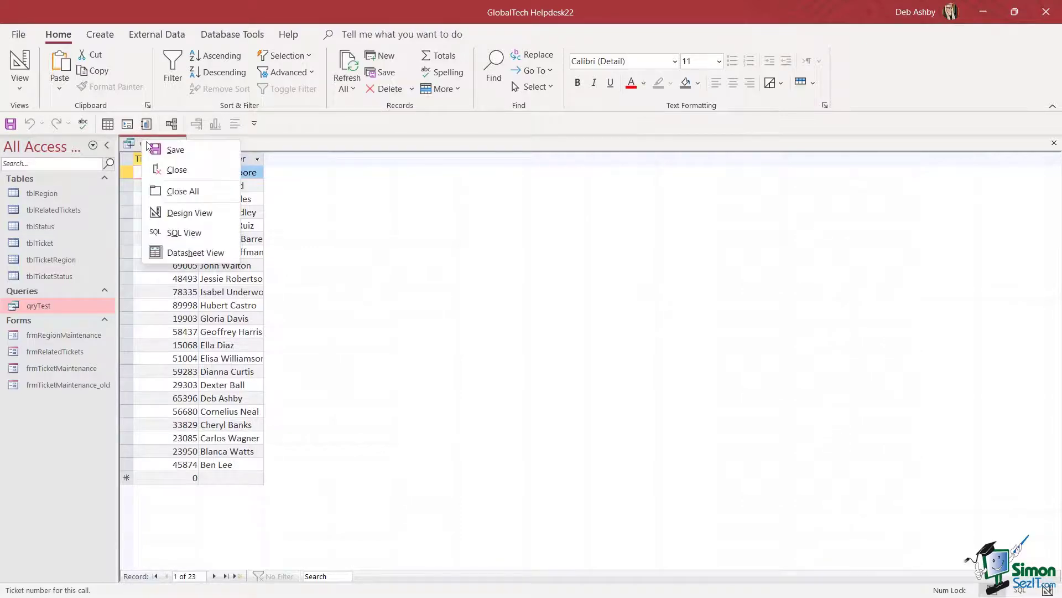
pyautogui.click(188, 209)
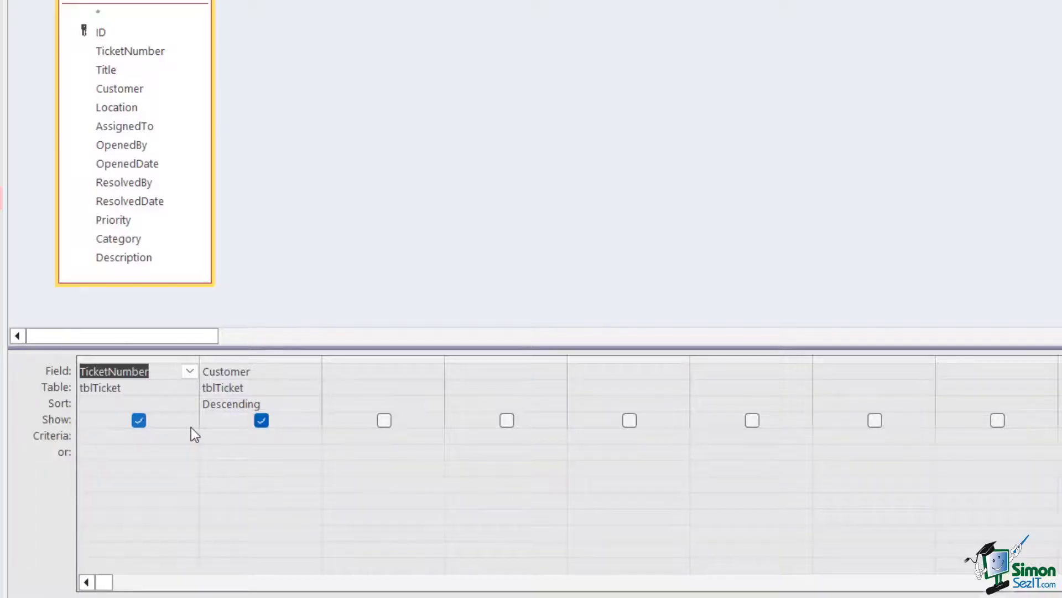
pyautogui.click(262, 420)
pyautogui.click(263, 421)
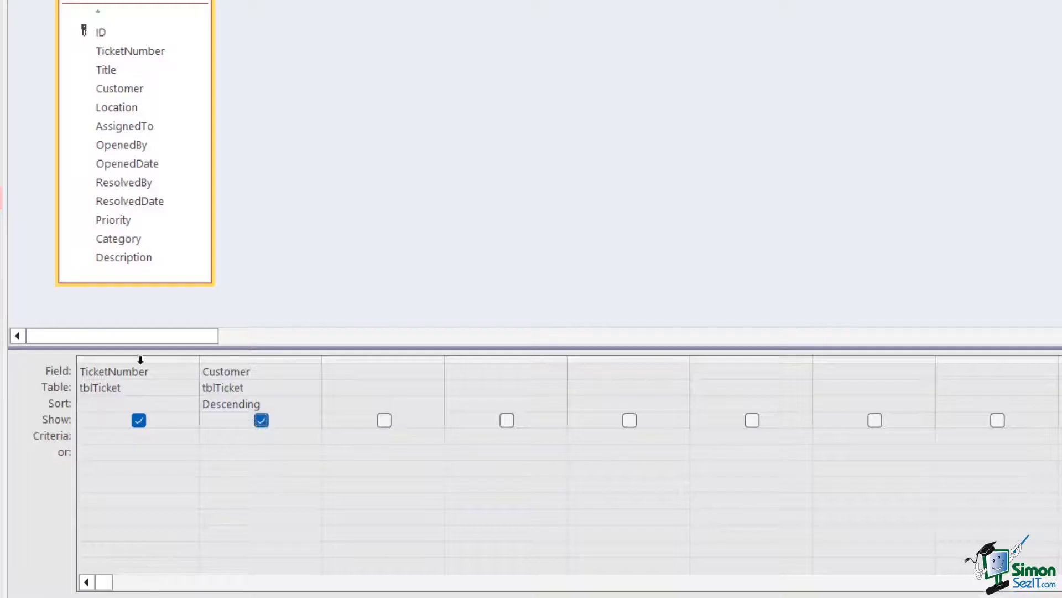
pyautogui.click(262, 420)
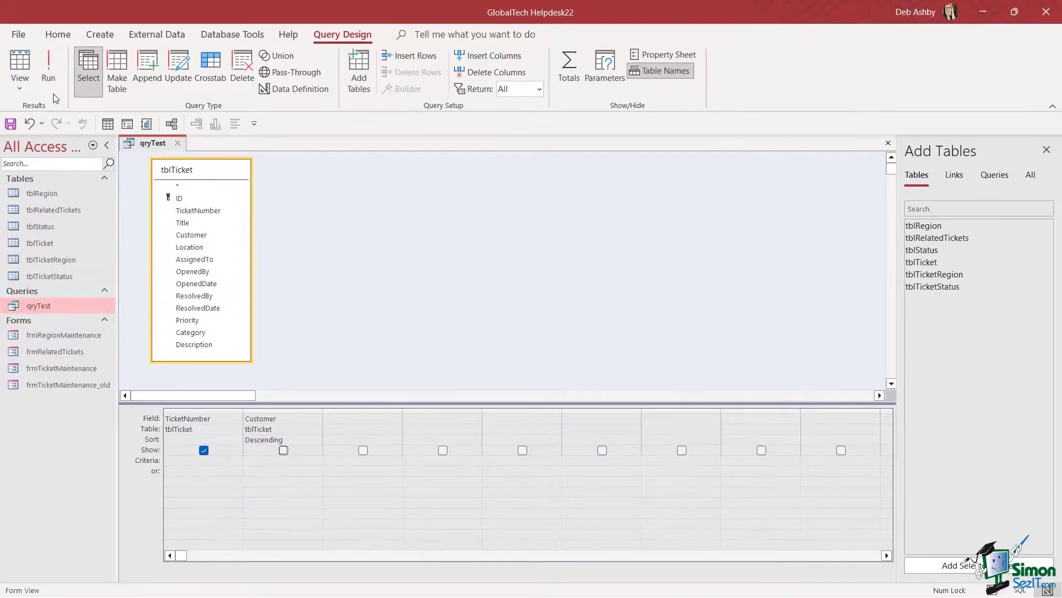
pyautogui.click(52, 83)
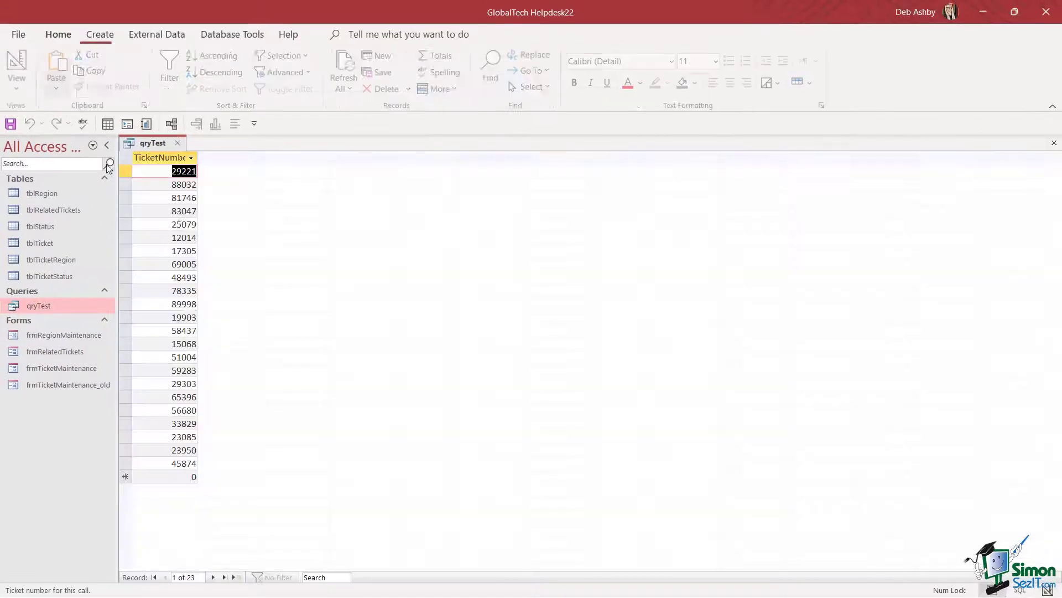
# Return to Design View and tick Customer's Show box again
pyautogui.rightClick(147, 147)
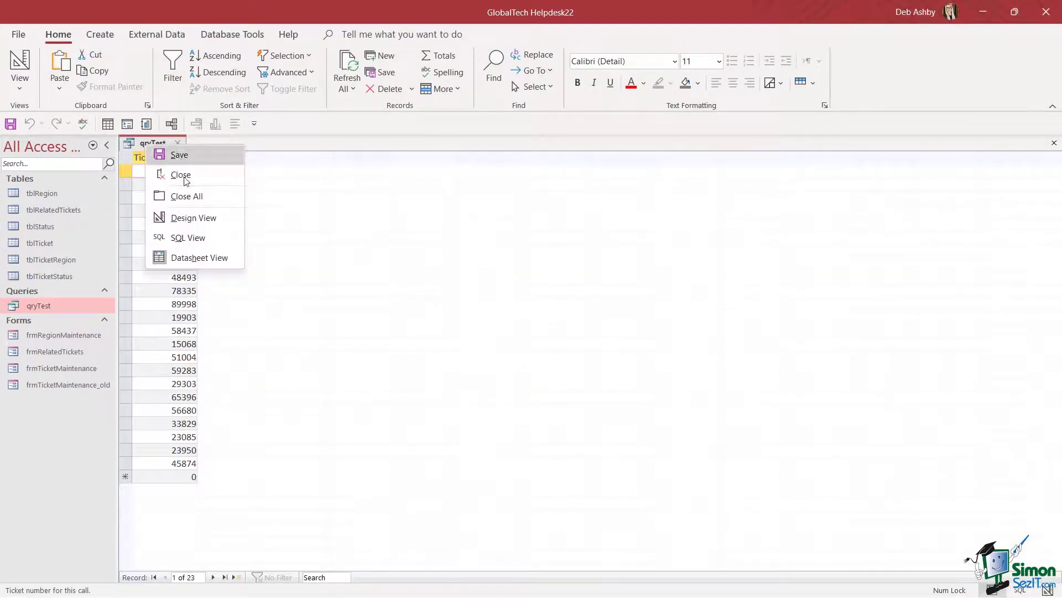
pyautogui.click(182, 216)
pyautogui.click(284, 451)
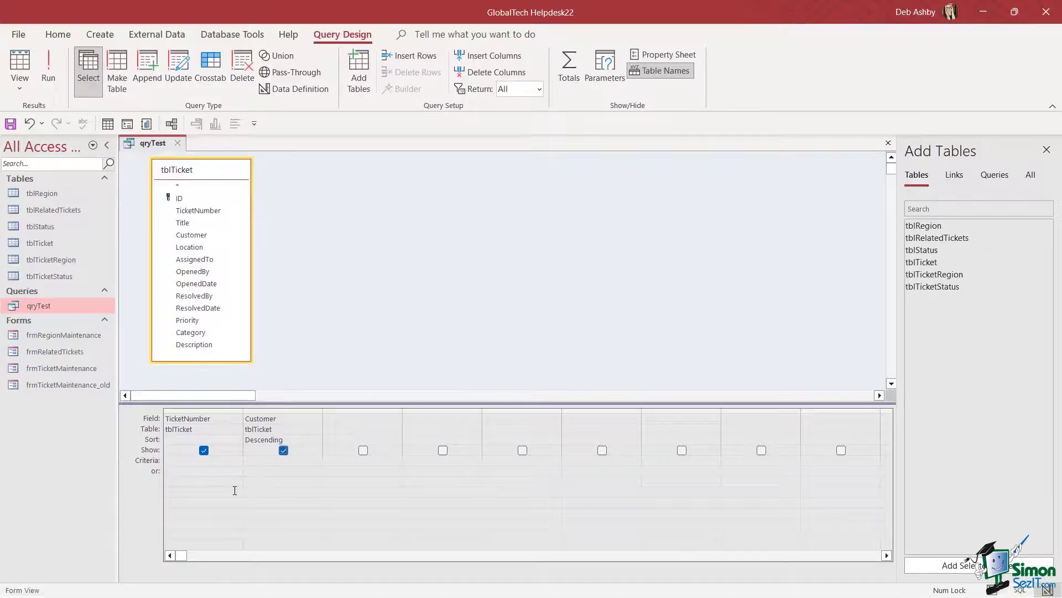
# Drag Priority from tblTicket into the third grid column and run the query
pyautogui.click(175, 463)
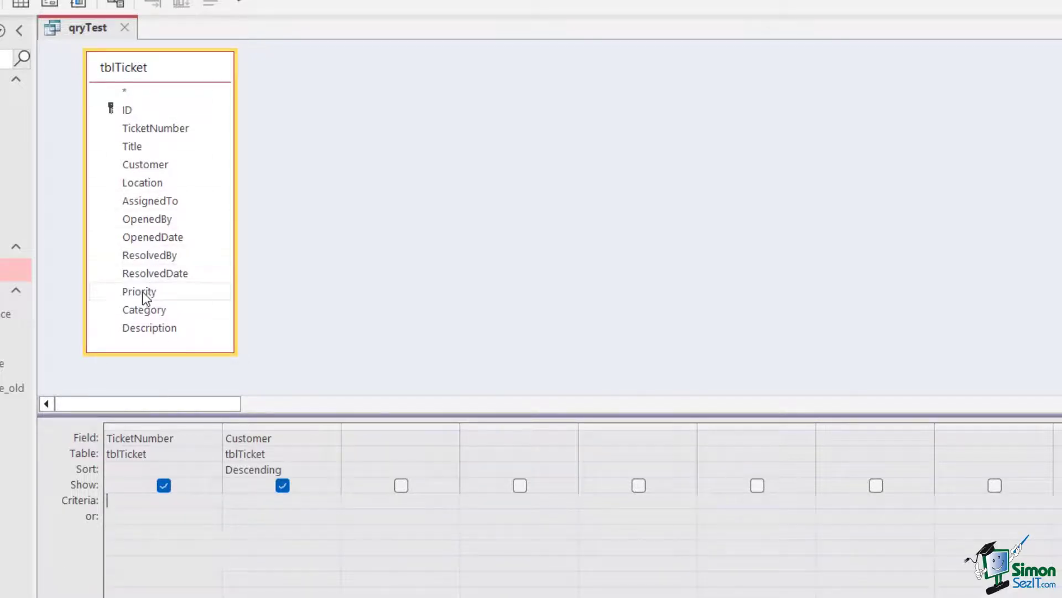
pyautogui.moveTo(123, 294); pyautogui.dragTo(376, 440)
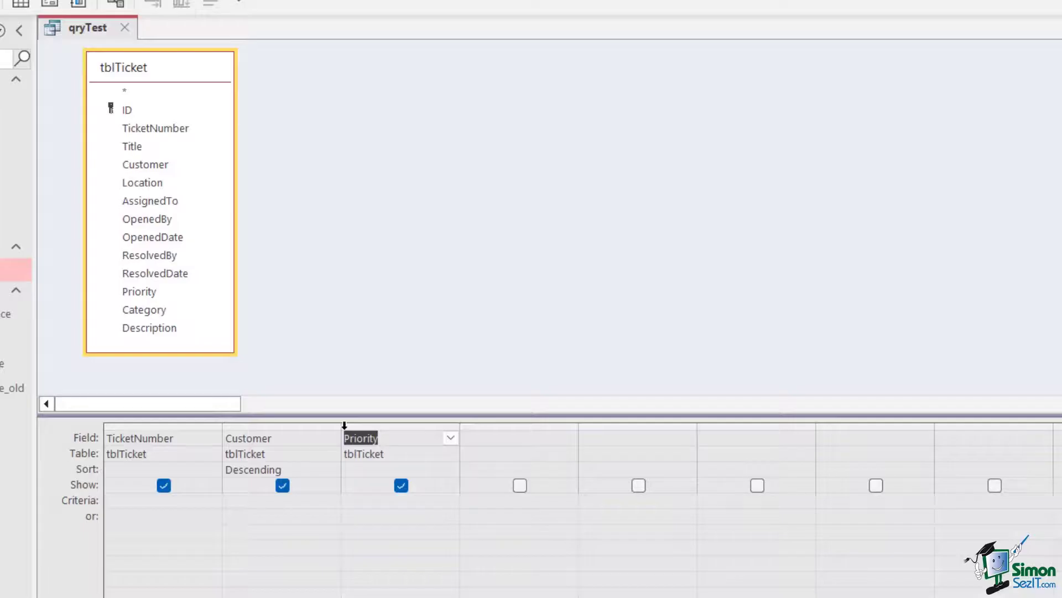
pyautogui.hotkey('ctrl', '.')
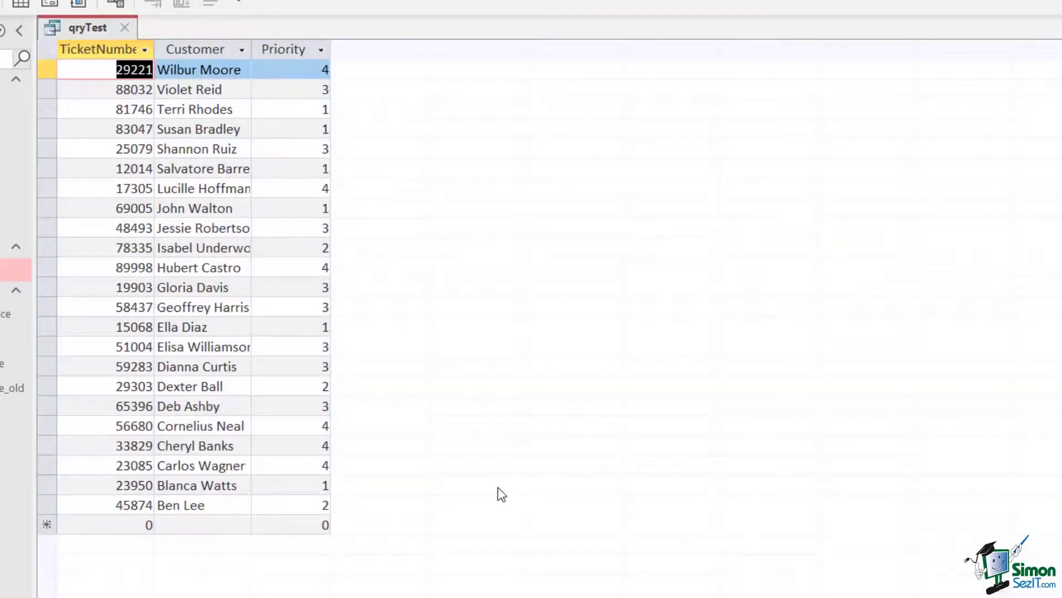
# In Design View, enter 1 in the Priority column's Criteria row
pyautogui.rightClick(78, 31)
pyautogui.click(151, 148)
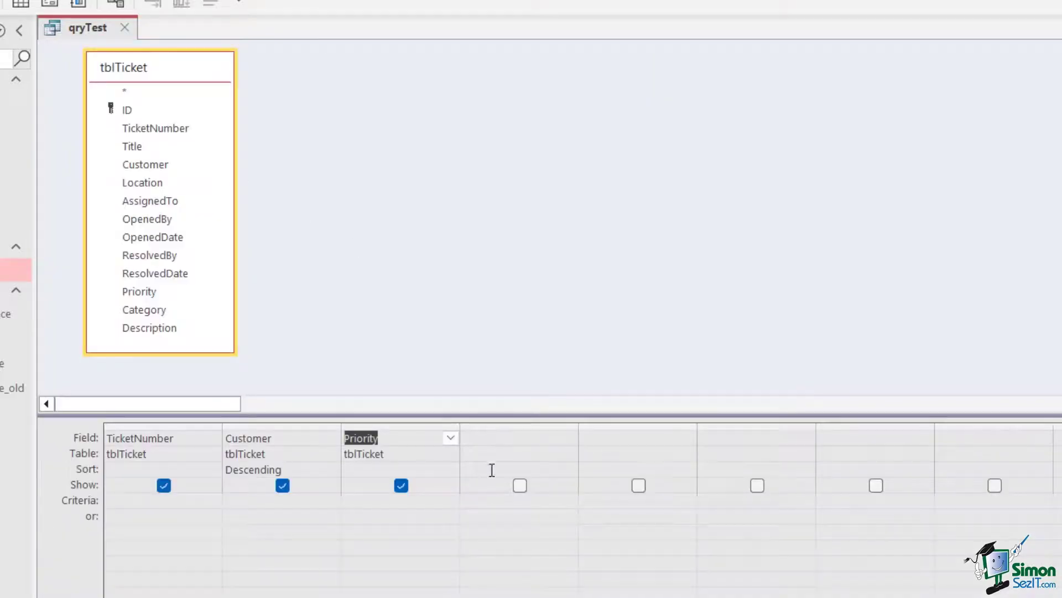
pyautogui.click(375, 503)
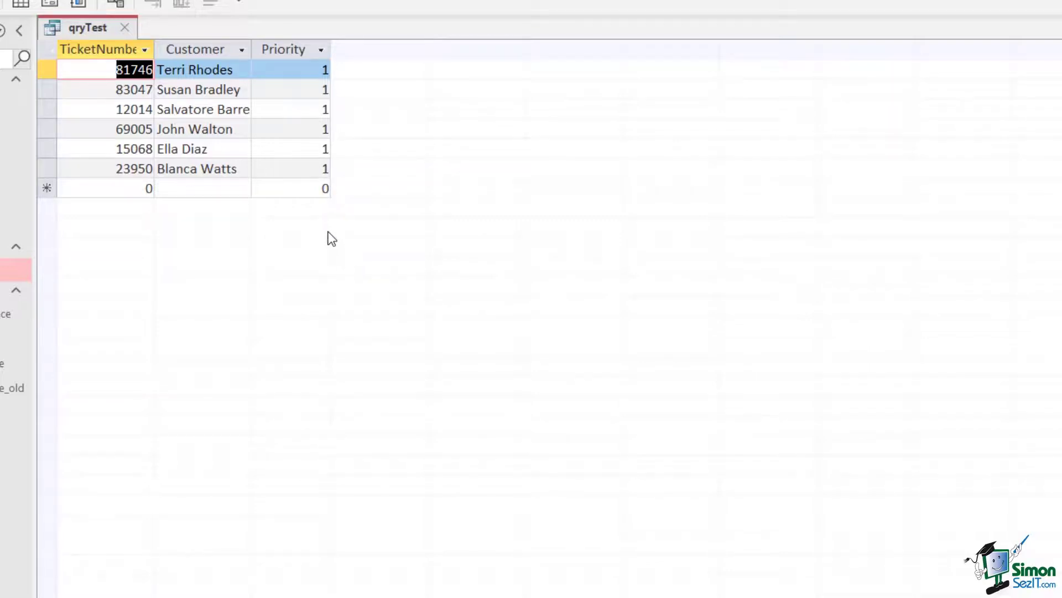
pyautogui.rightClick(72, 29)
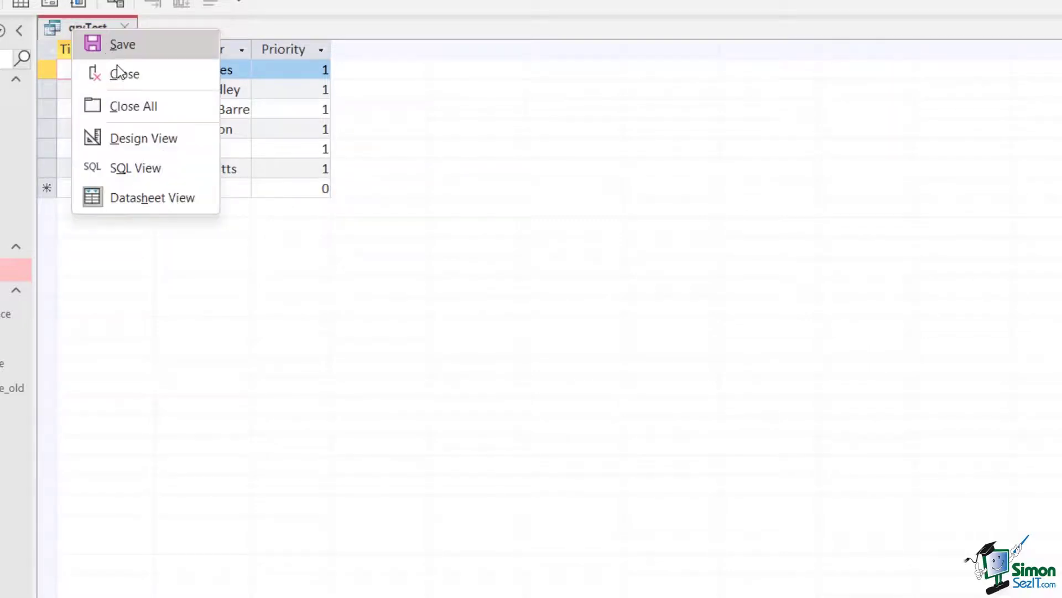
# In SQL View, review the SELECT fields, FROM tblTicket, WHERE Priority=1 and ORDER BY Customer DESC
pyautogui.click(128, 172)
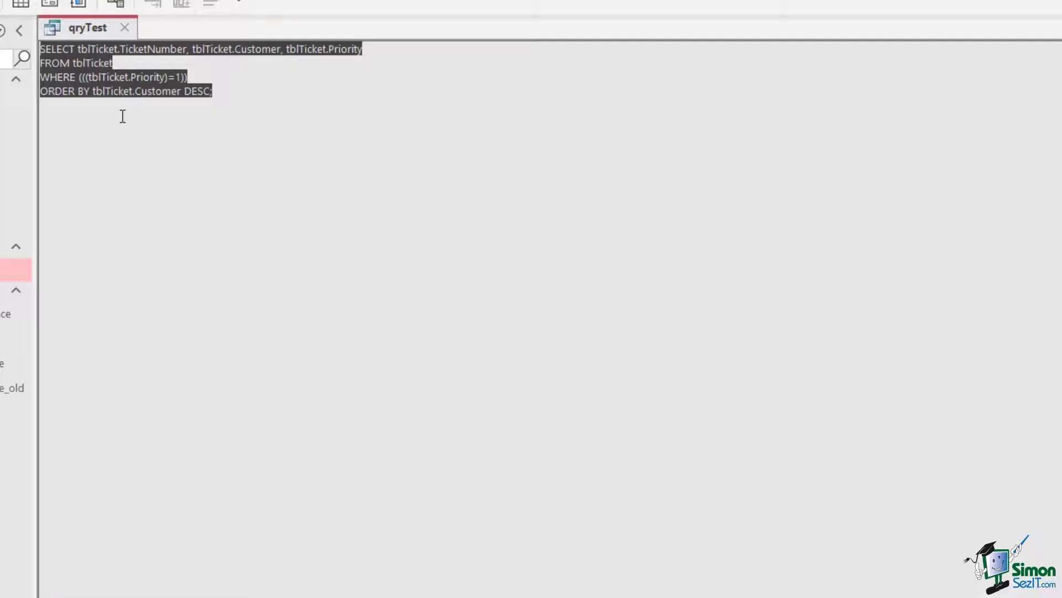
pyautogui.click(52, 63)
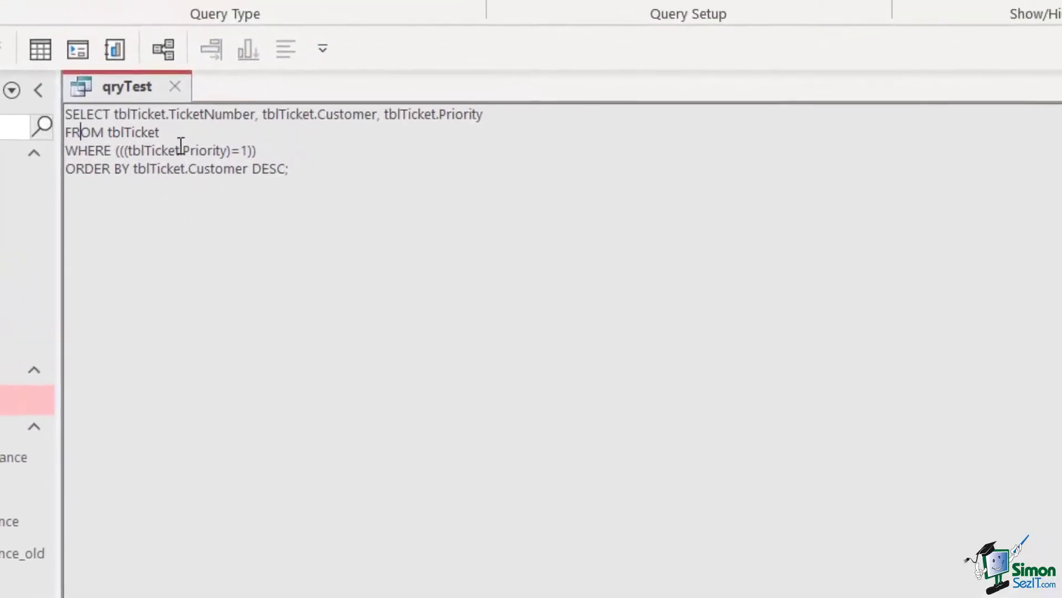
pyautogui.moveTo(262, 157); pyautogui.dragTo(65, 157)
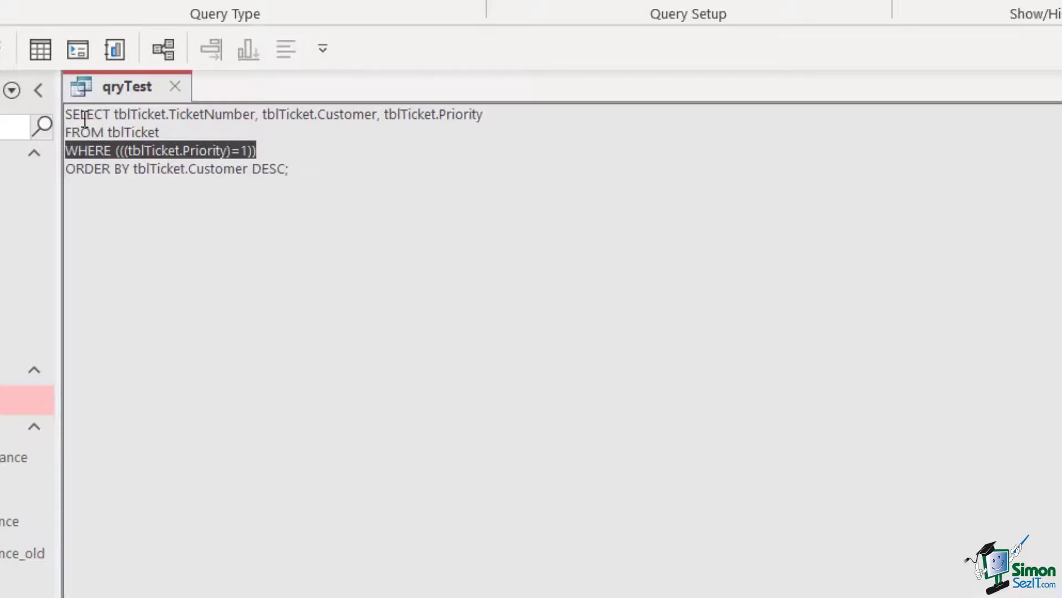
pyautogui.click(199, 121)
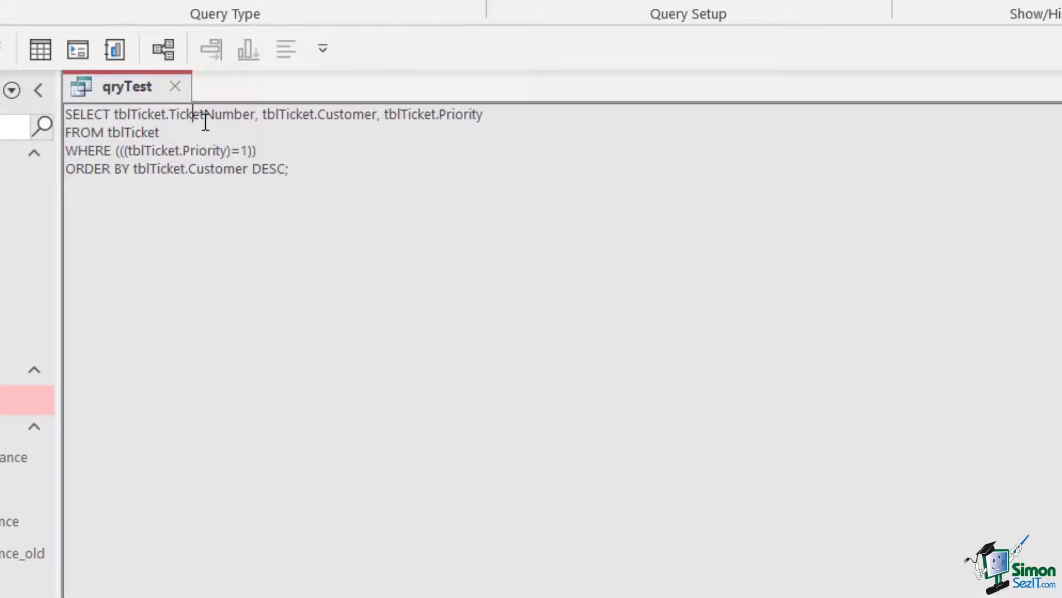
pyautogui.click(341, 116)
pyautogui.click(458, 118)
pyautogui.moveTo(109, 133); pyautogui.dragTo(158, 133)
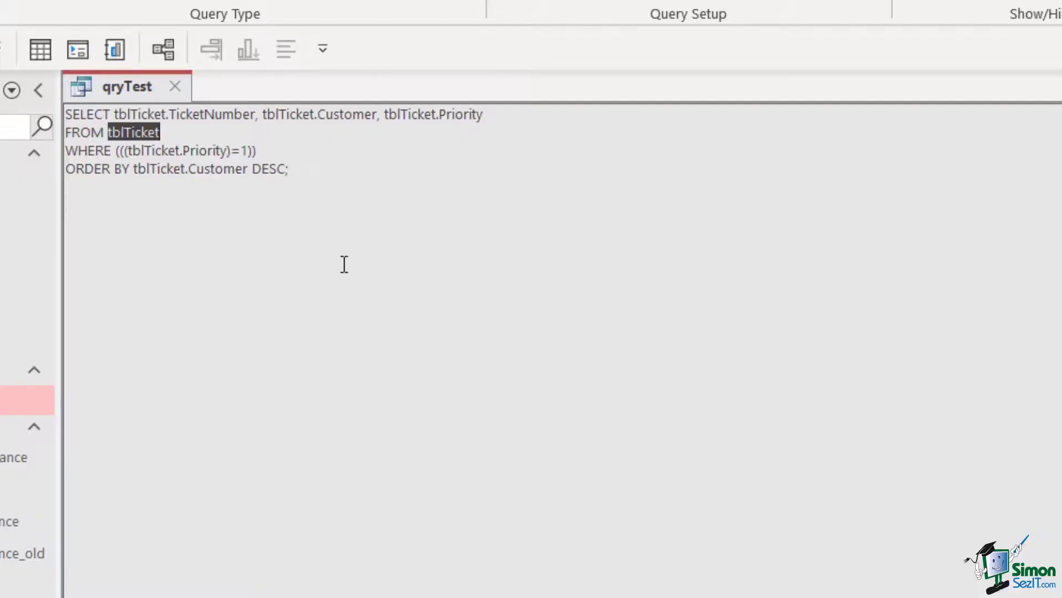
pyautogui.click(197, 150)
pyautogui.click(245, 150)
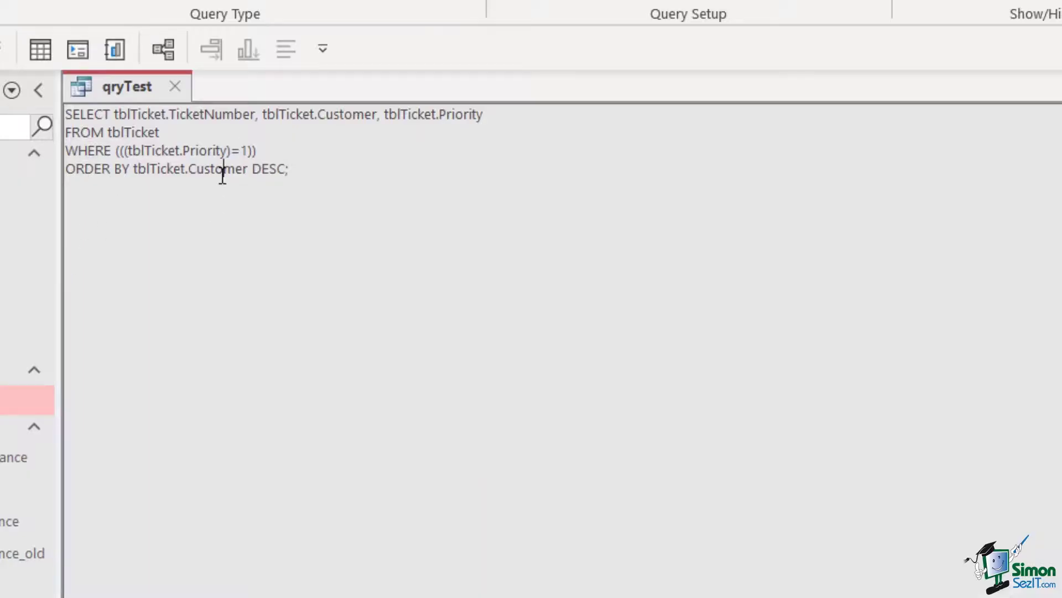
pyautogui.click(270, 169)
pyautogui.rightClick(132, 83)
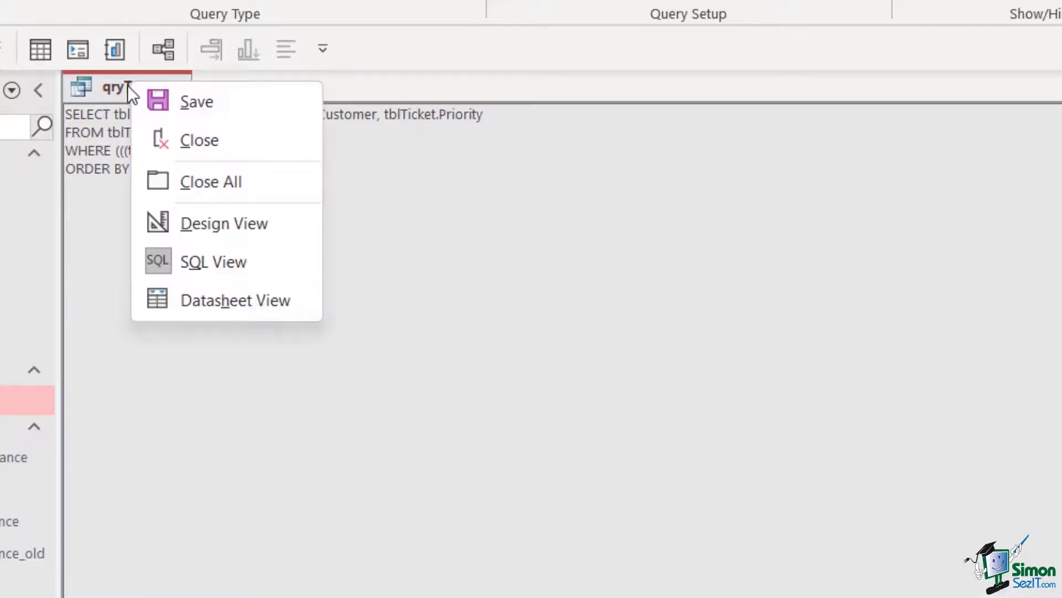
# Replace the Priority column with Category, set its criteria to "Hardware", and run the query
pyautogui.click(268, 222)
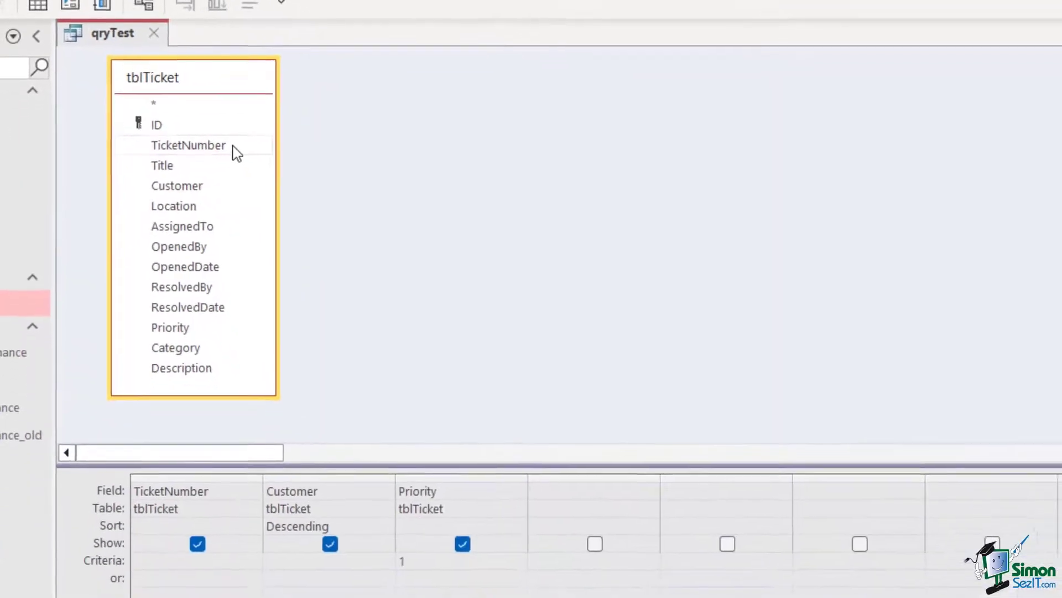
pyautogui.click(433, 460)
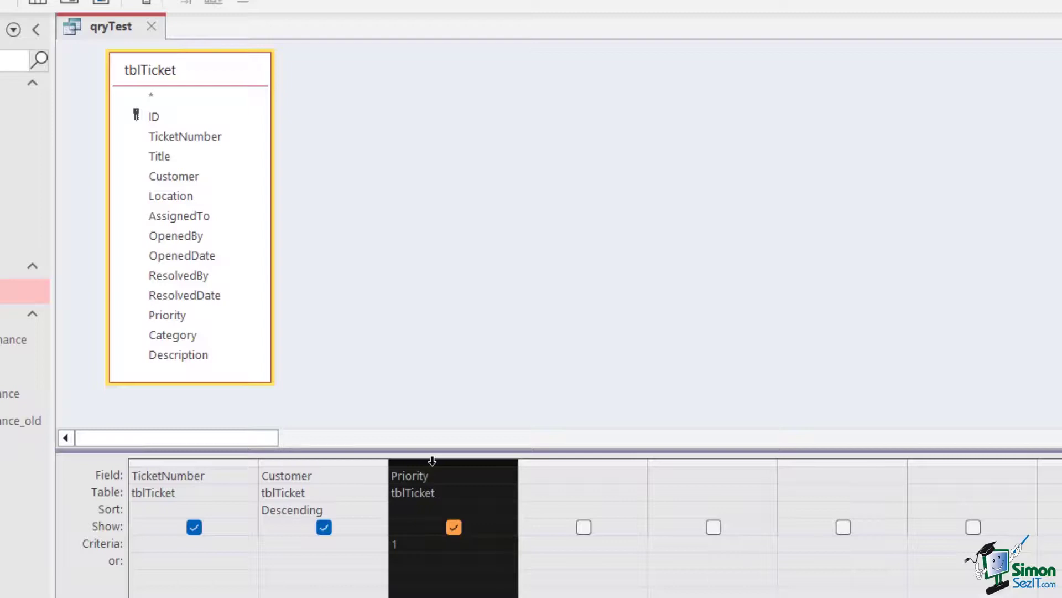
pyautogui.press('Delete')
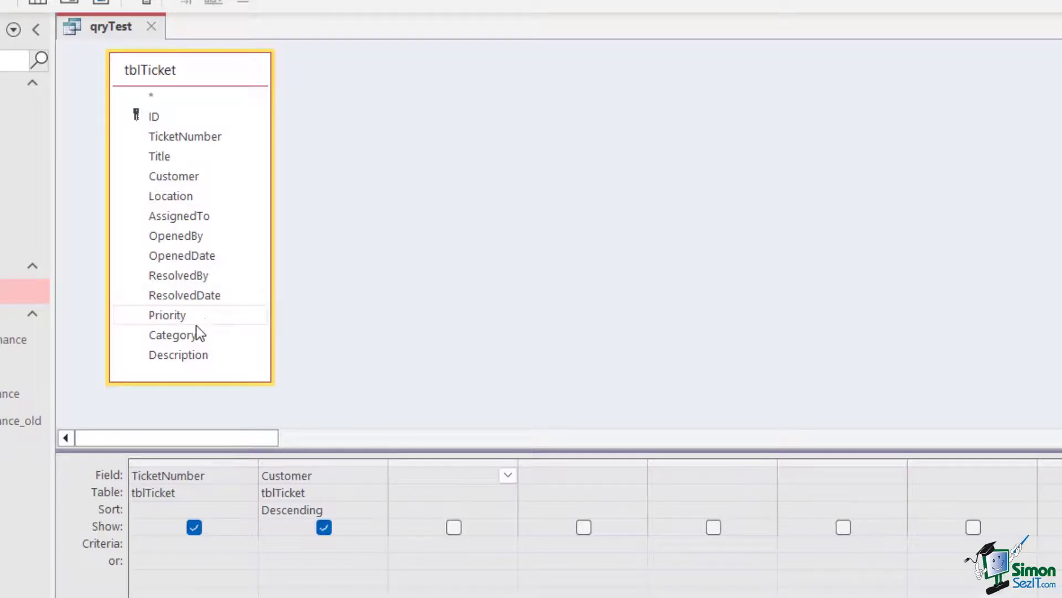
pyautogui.moveTo(186, 335); pyautogui.dragTo(434, 477)
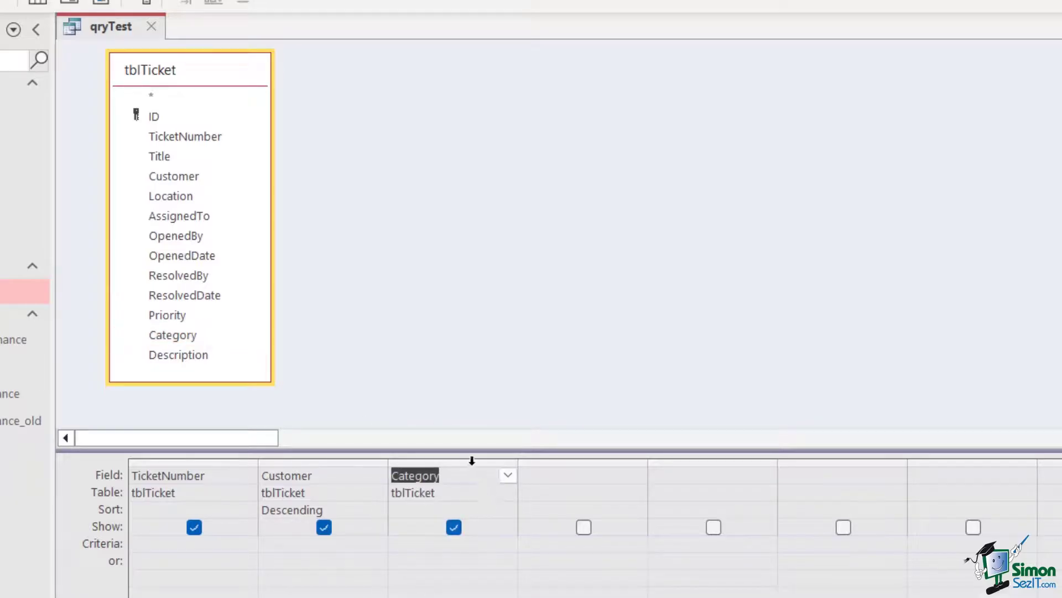
pyautogui.click(402, 544)
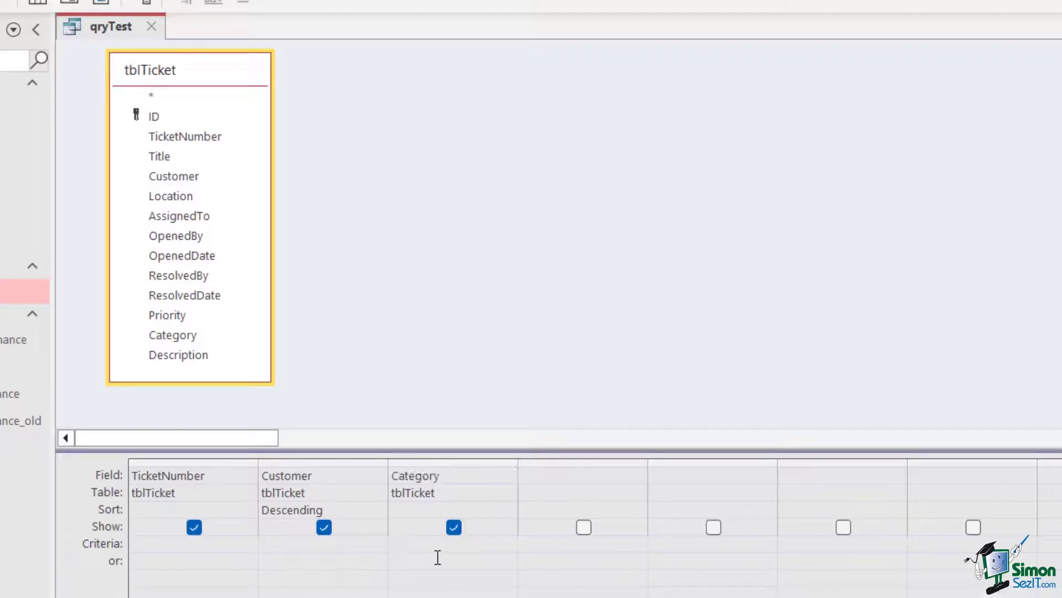
pyautogui.write('"Hardware"')
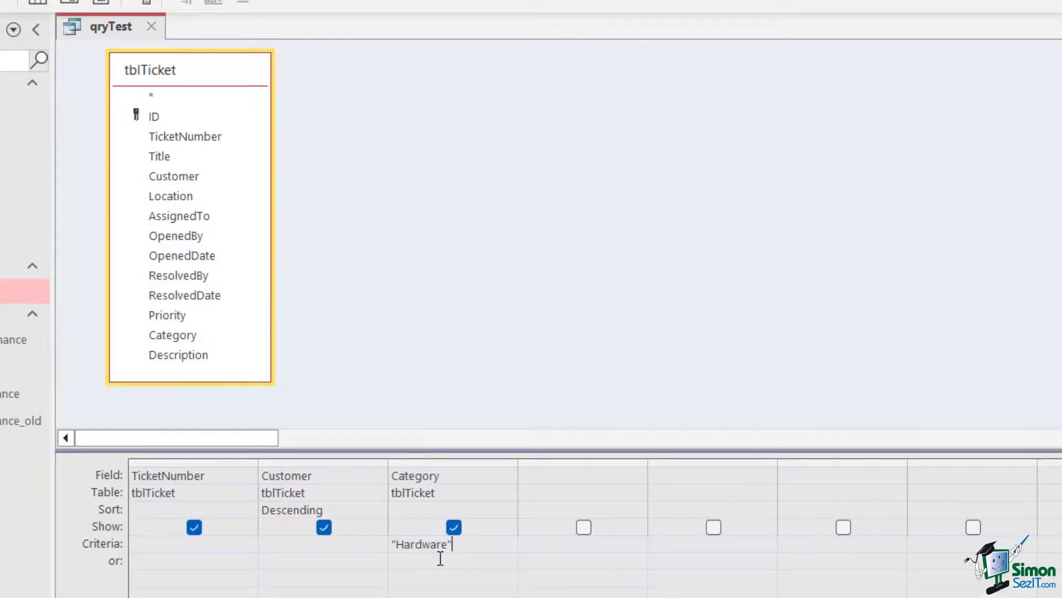
pyautogui.click(53, 72)
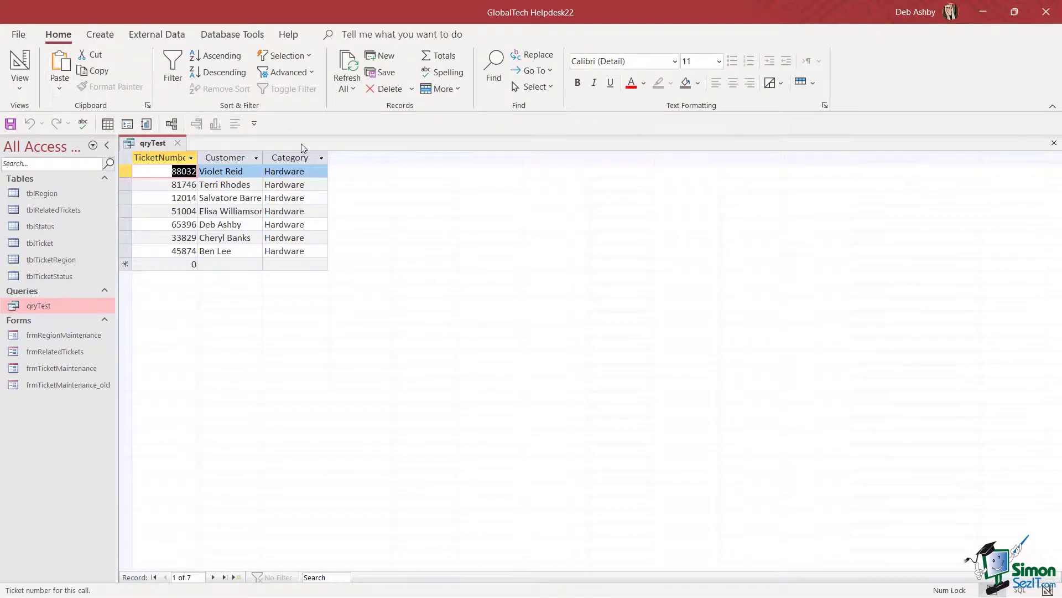
# Review the Category = 'Hardware' WHERE condition in SQL View, then return to Design View
pyautogui.rightClick(147, 145)
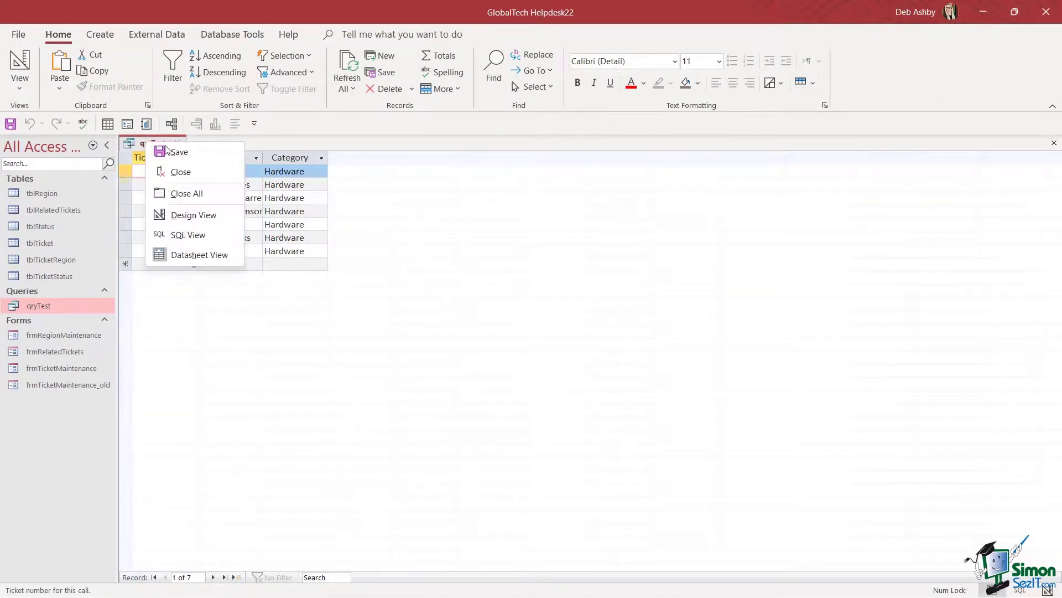
pyautogui.click(199, 235)
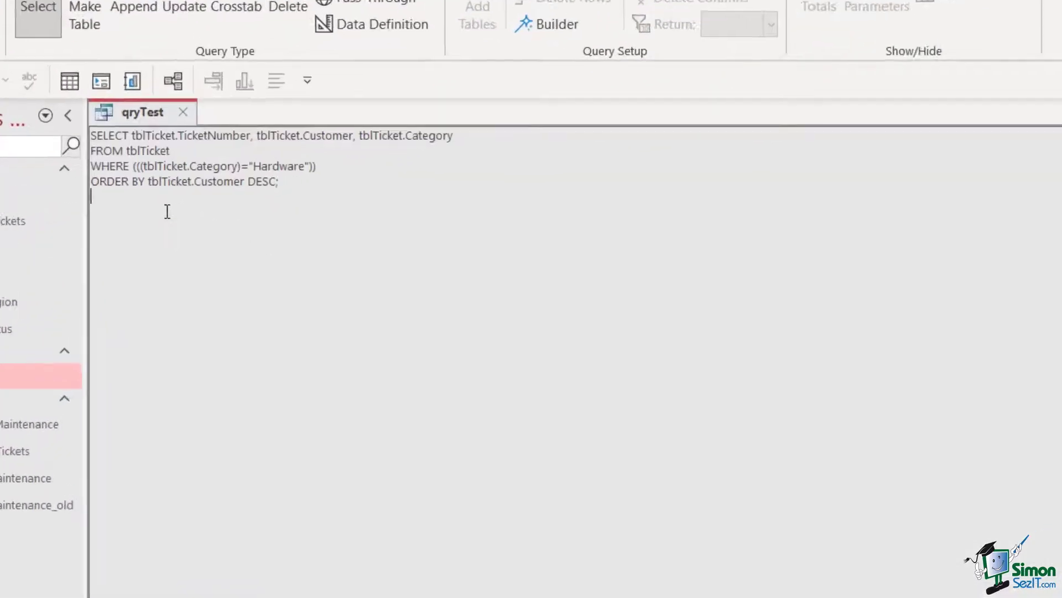
pyautogui.moveTo(260, 176); pyautogui.dragTo(71, 157)
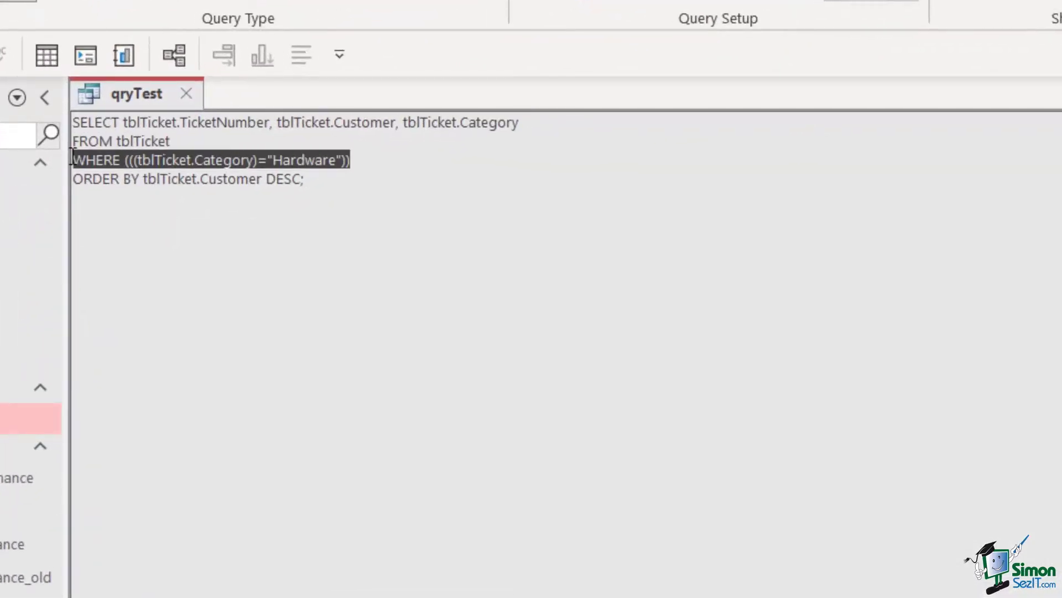
pyautogui.rightClick(149, 105)
pyautogui.click(244, 247)
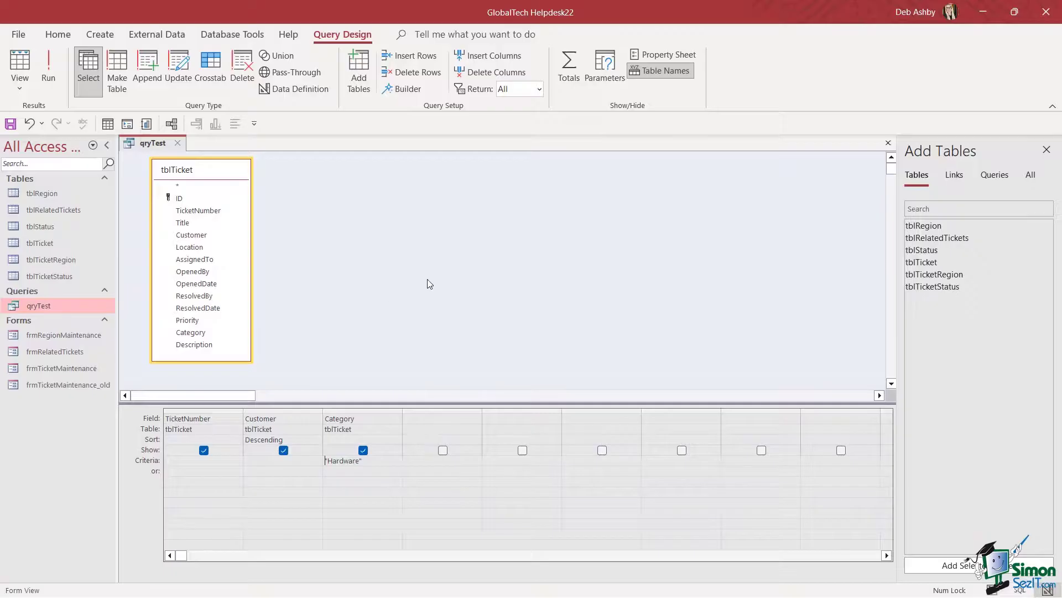
# Add tblStatus to the query alongside the existing table
pyautogui.click(933, 253)
pyautogui.click(965, 565)
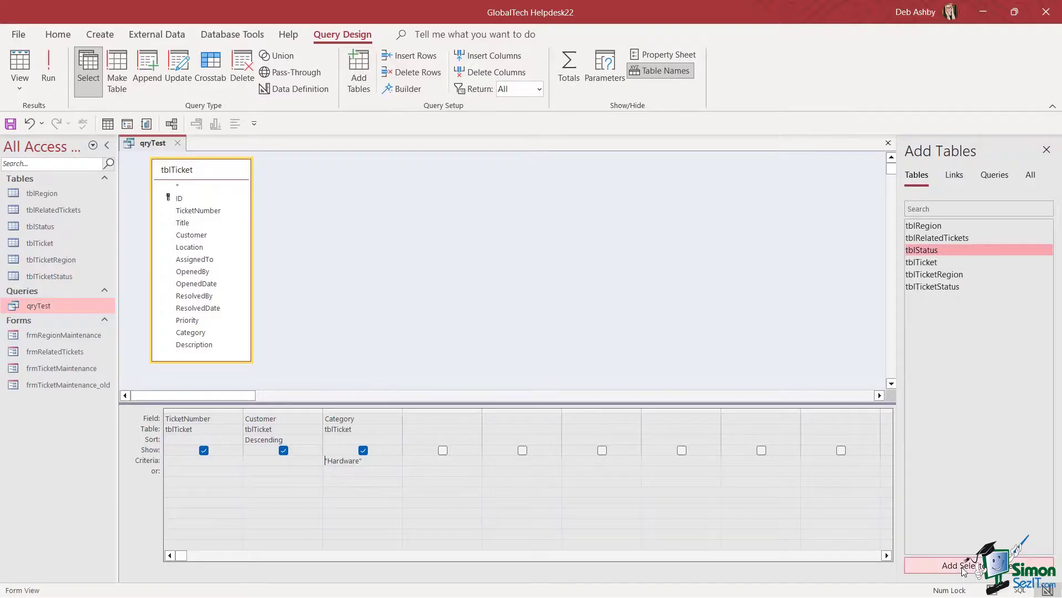
pyautogui.moveTo(345, 174); pyautogui.dragTo(336, 179)
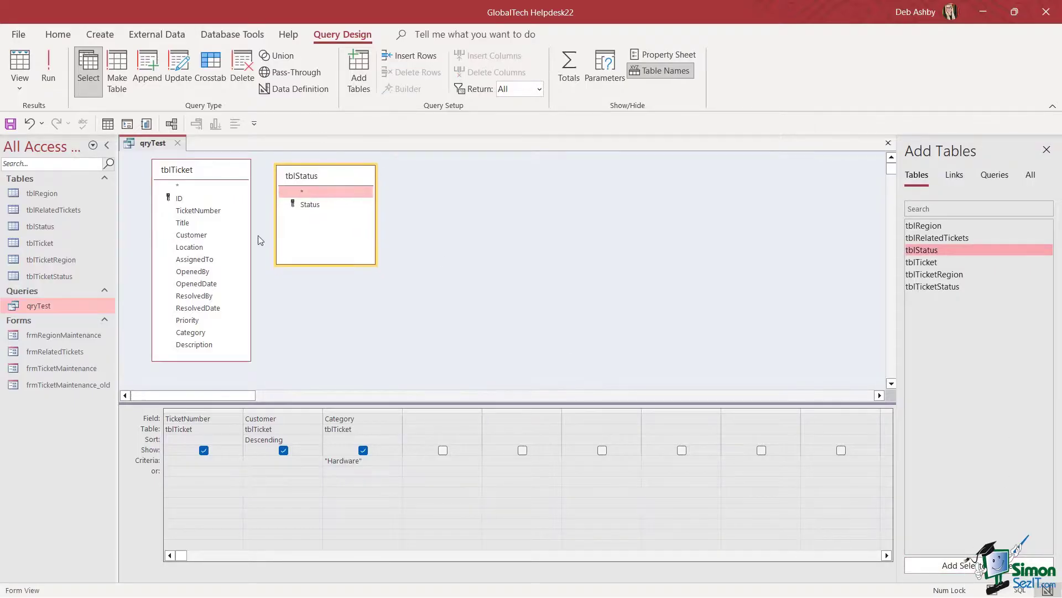
# Put tblStatus's Status field in the fourth grid column with criteria "Active" and run it
pyautogui.click(320, 208)
pyautogui.moveTo(310, 205); pyautogui.dragTo(435, 422)
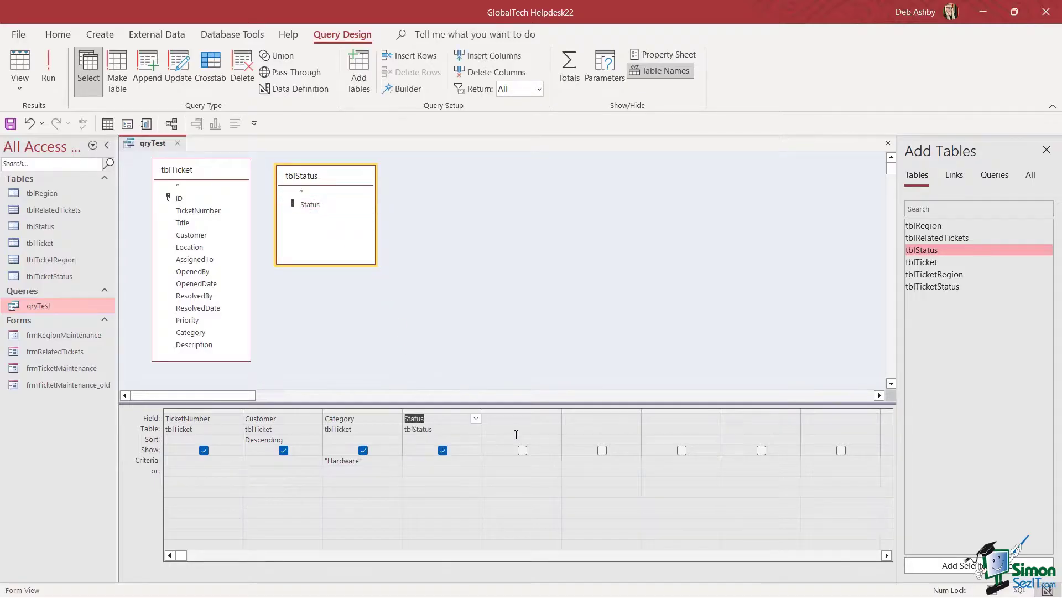
pyautogui.click(411, 463)
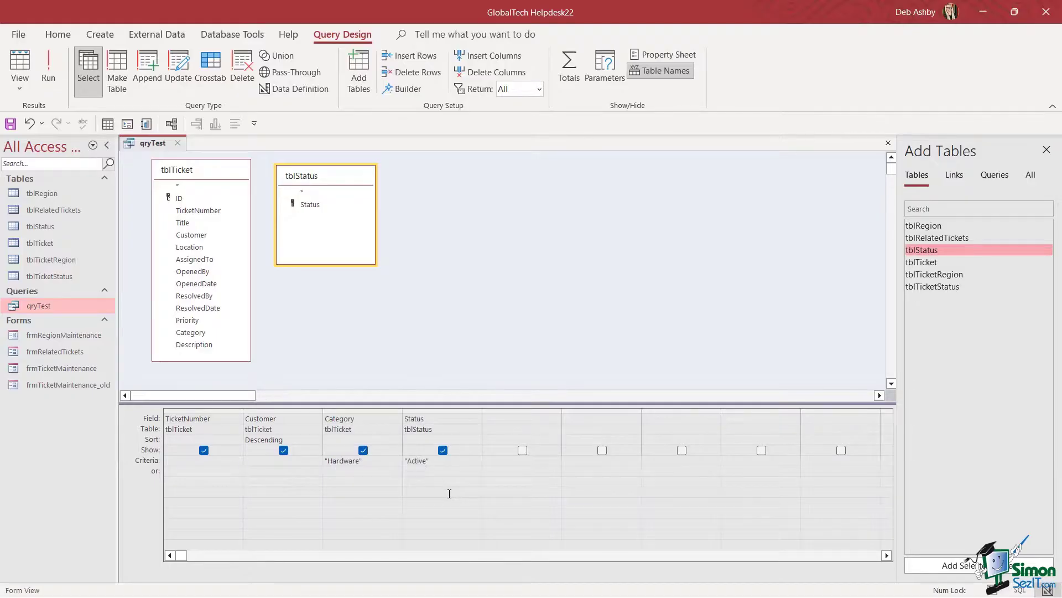
pyautogui.click(50, 67)
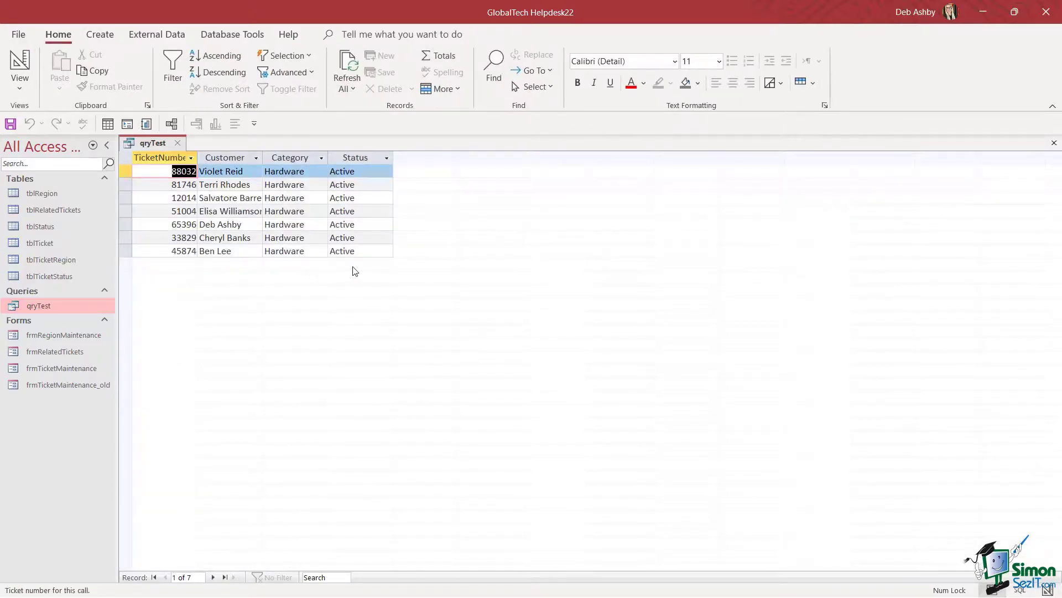
pyautogui.rightClick(150, 144)
pyautogui.click(195, 240)
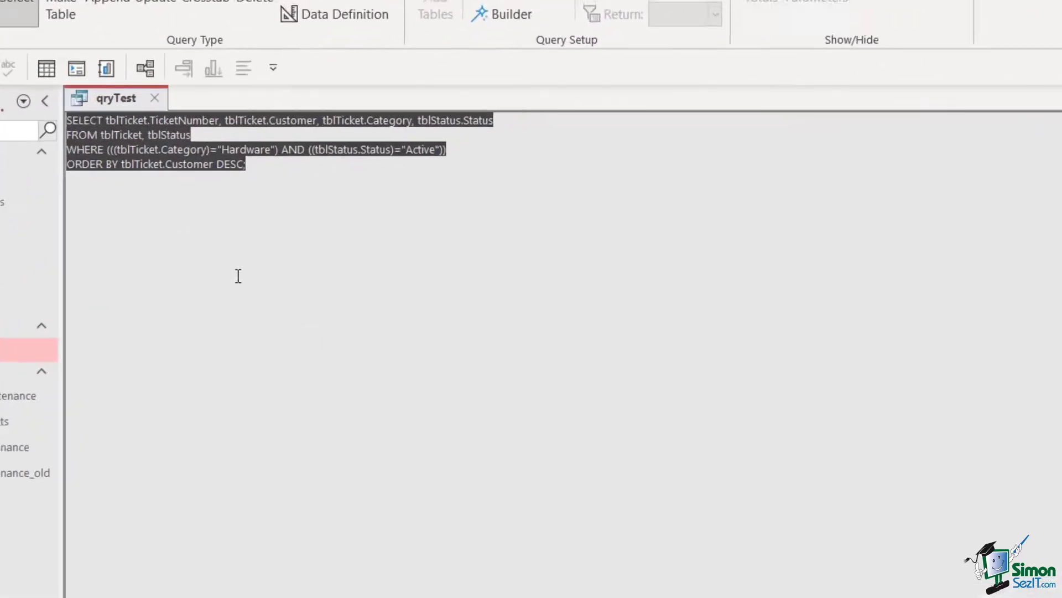
pyautogui.click(238, 276)
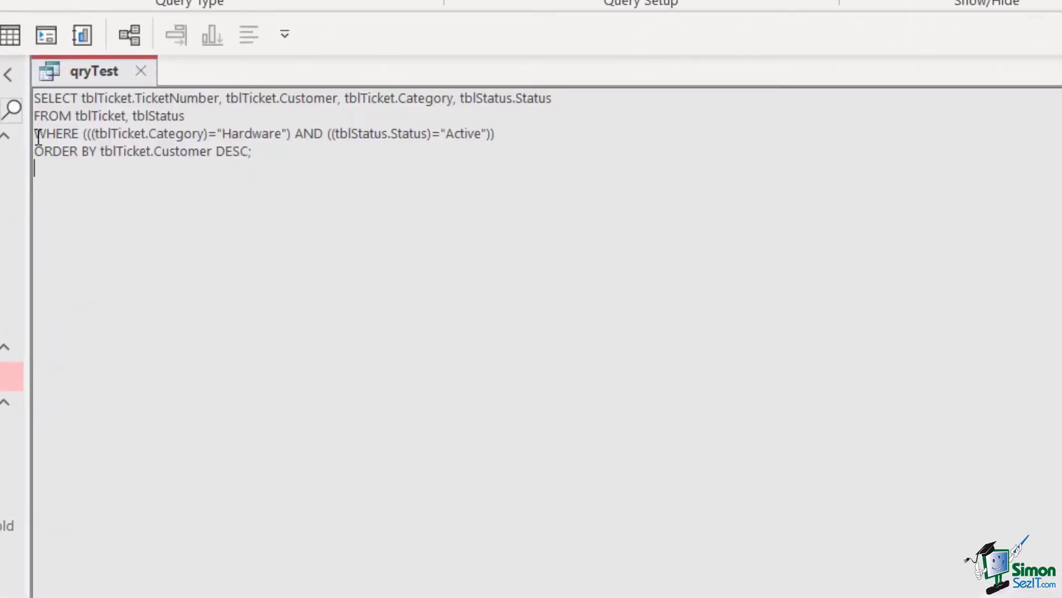
pyautogui.moveTo(495, 134); pyautogui.dragTo(52, 139)
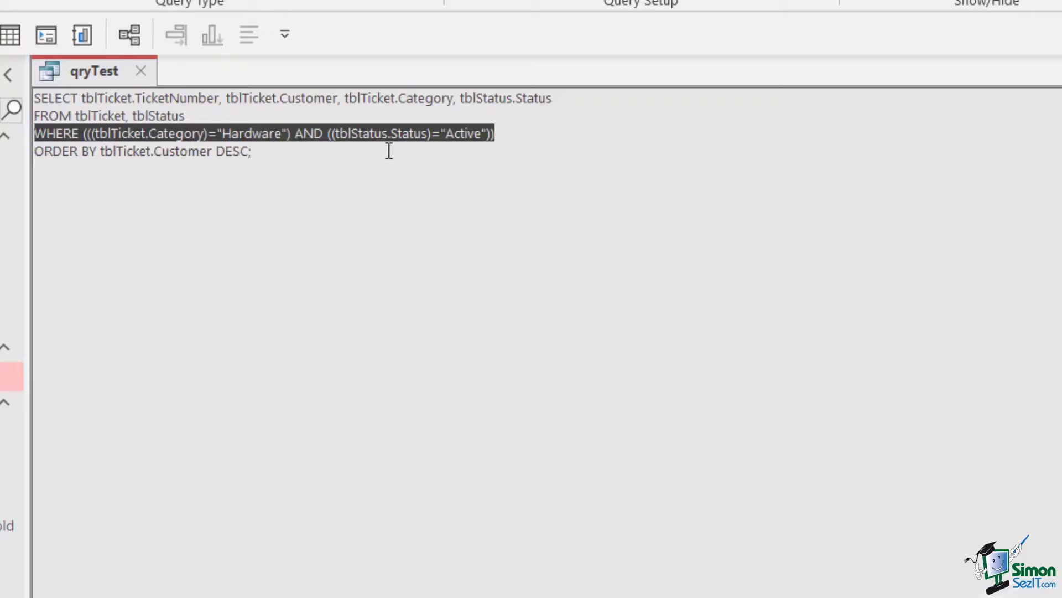
pyautogui.click(290, 138)
pyautogui.moveTo(290, 133); pyautogui.dragTo(324, 137)
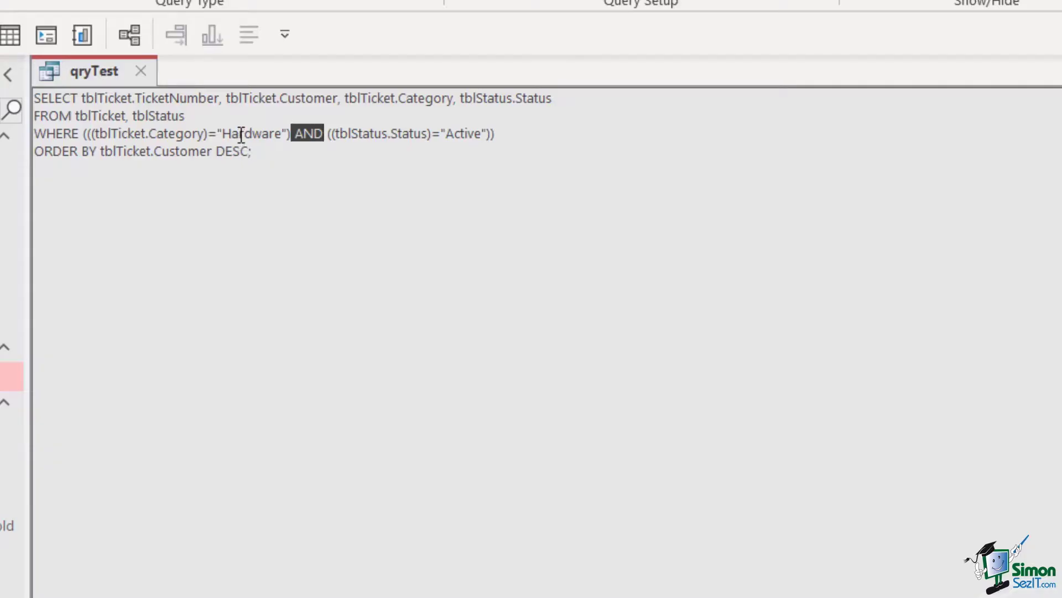
pyautogui.click(313, 141)
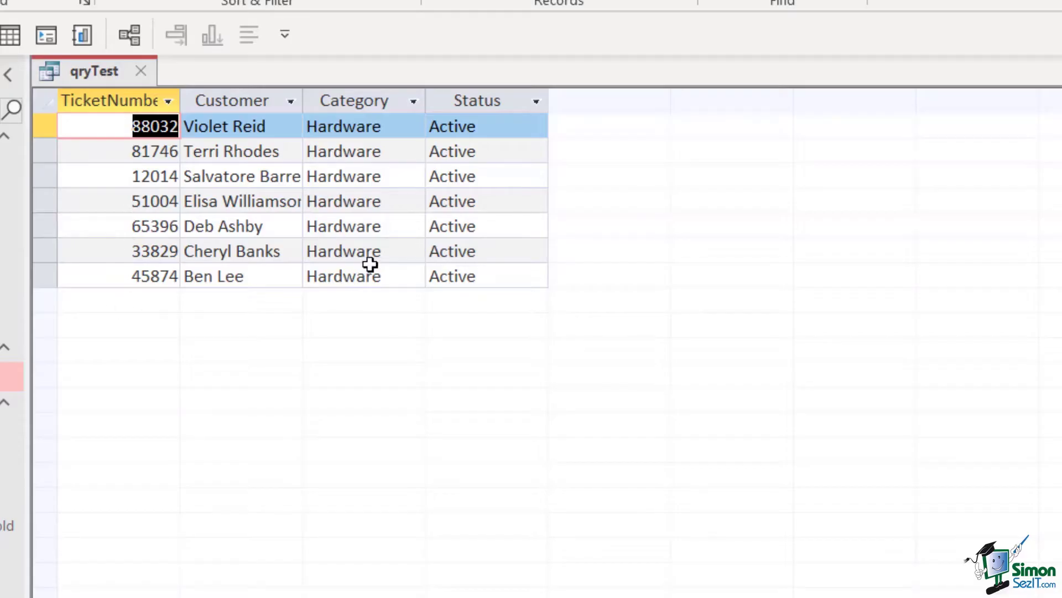
pyautogui.rightClick(76, 74)
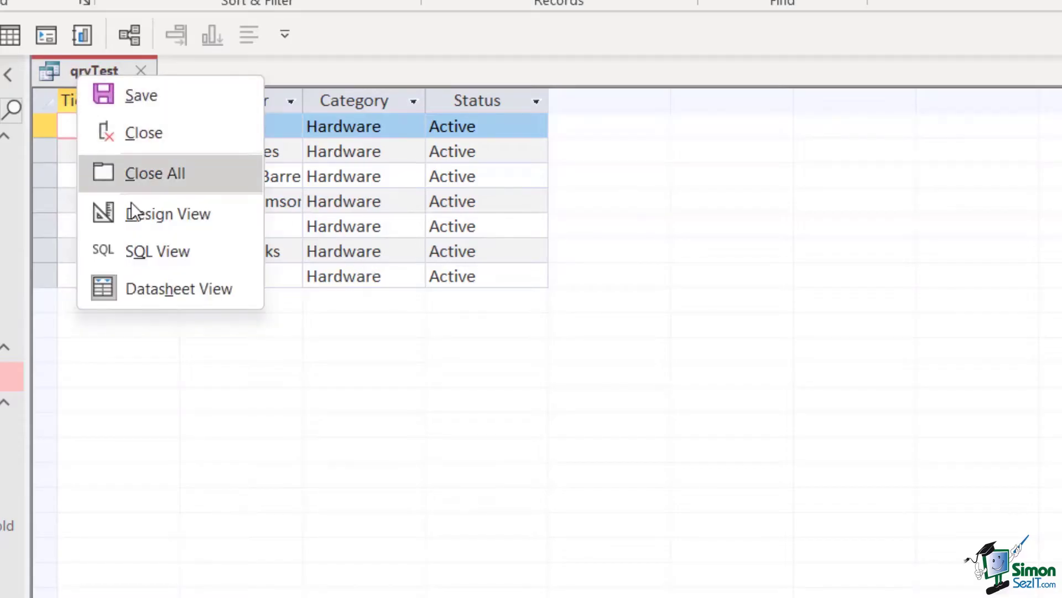
# In SQL View, replace AND with OR in the WHERE clause
pyautogui.click(130, 244)
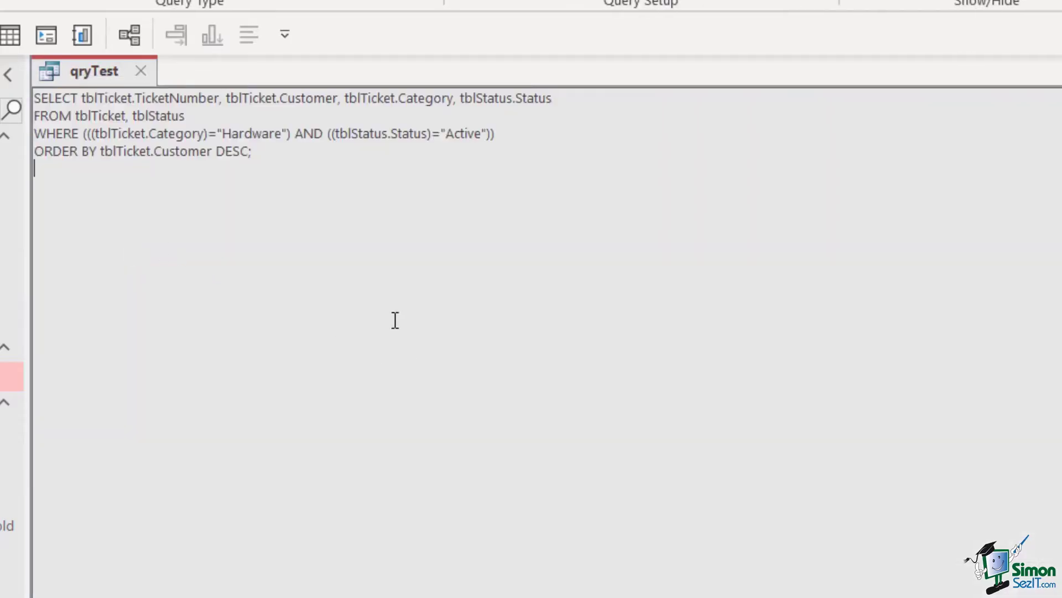
pyautogui.doubleClick(311, 134)
pyautogui.write('OR')
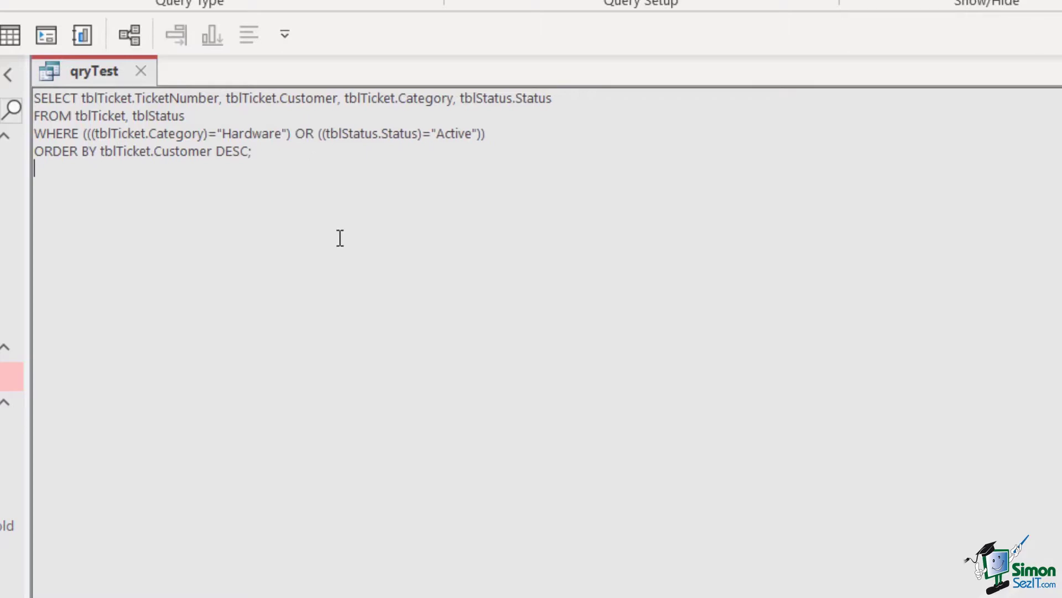
# Run the Hardware OR Active query, review the results, then return to Design View
pyautogui.click(11, 35)
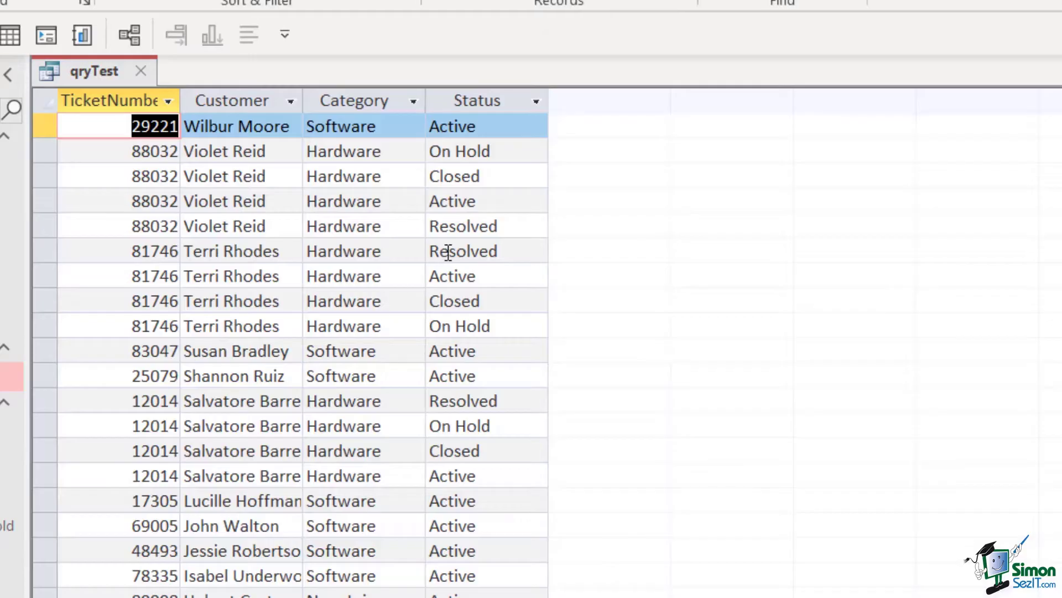
pyautogui.scroll(-5, 448, 252)
pyautogui.scroll(5, 449, 251)
pyautogui.rightClick(98, 72)
pyautogui.click(181, 208)
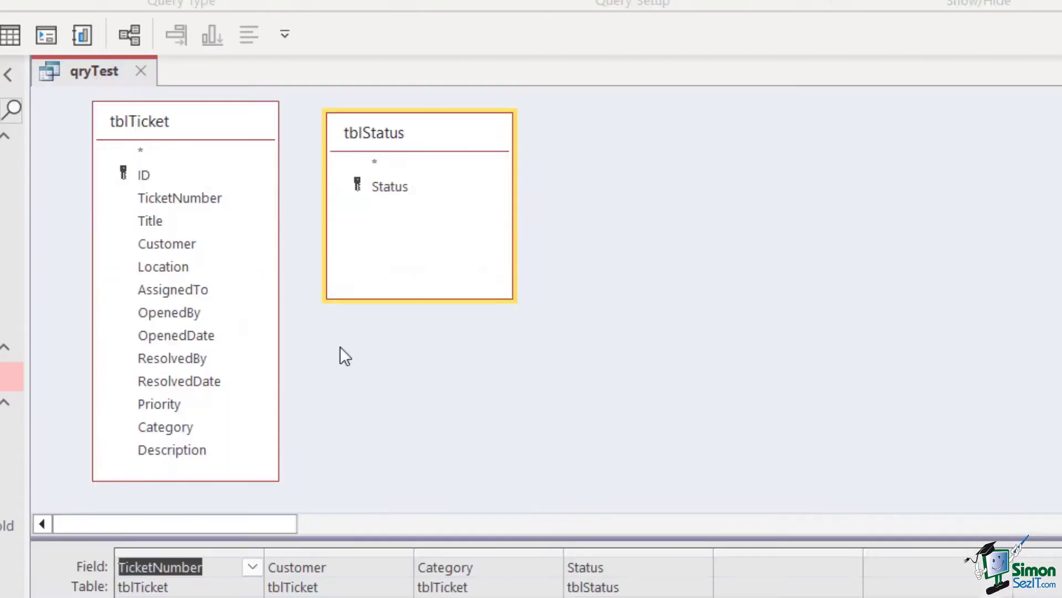